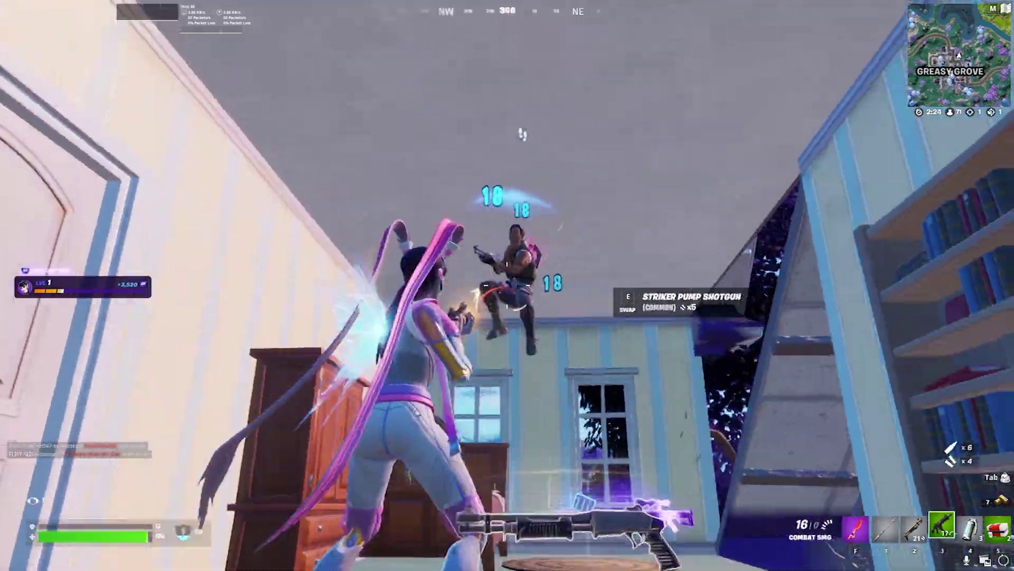
pyautogui.click(507, 286)
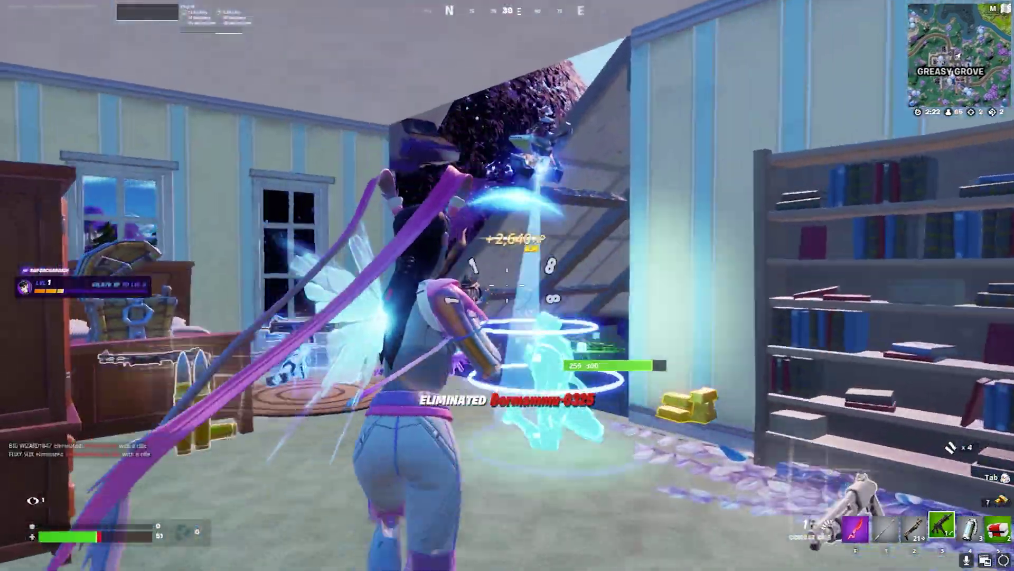
pyautogui.press('1')
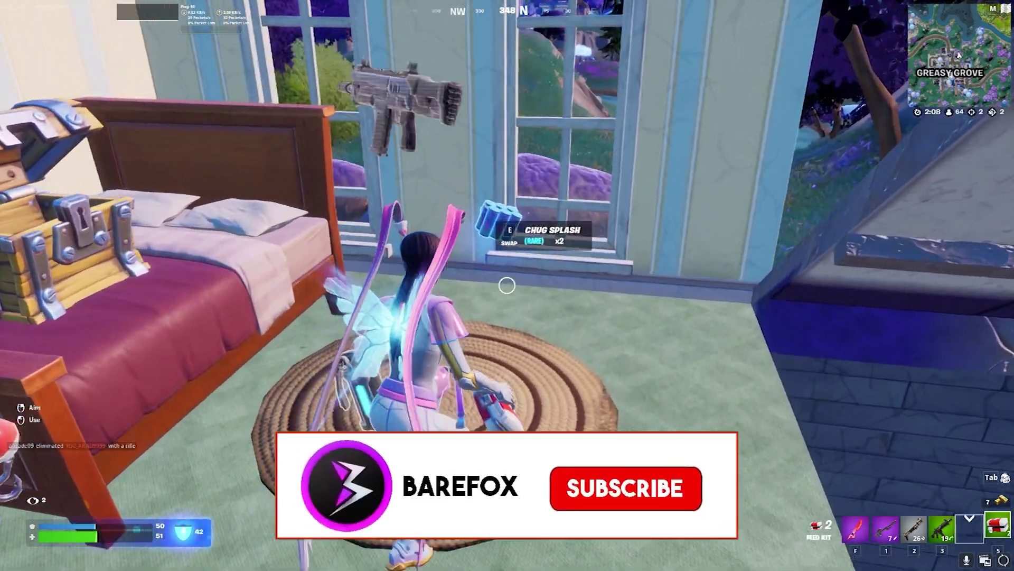
pyautogui.press('e')
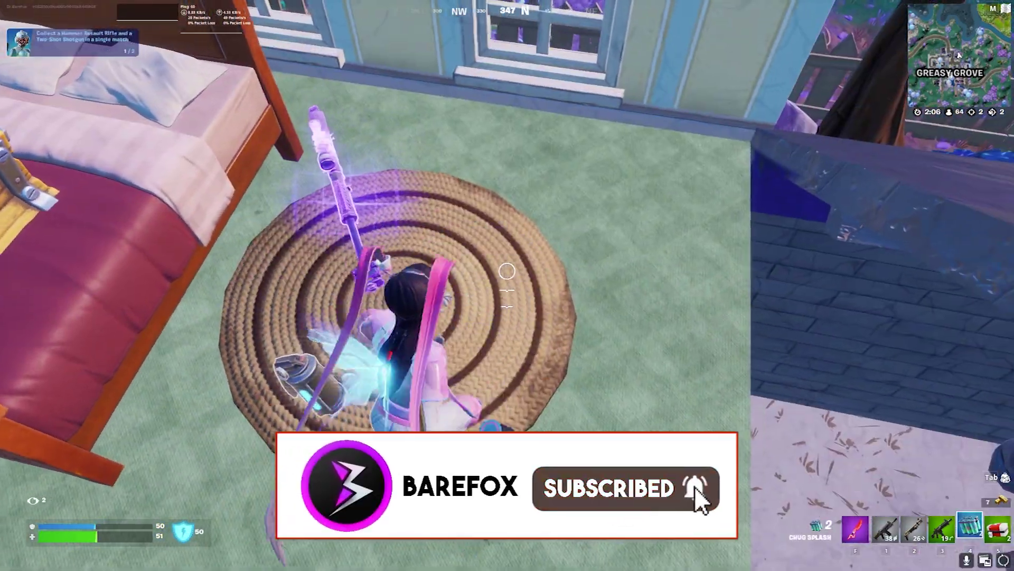
pyautogui.click(507, 285)
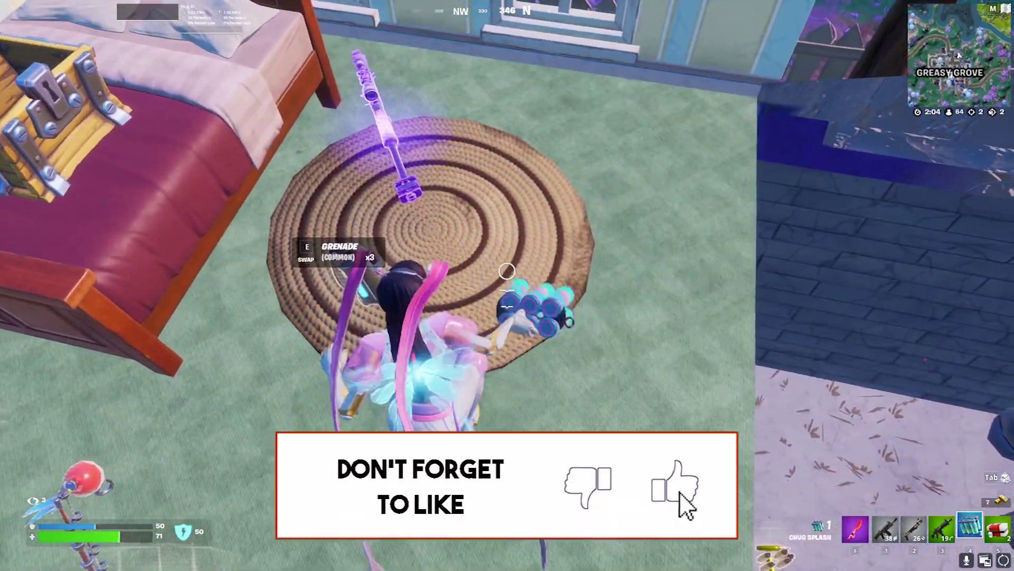
pyautogui.press('e')
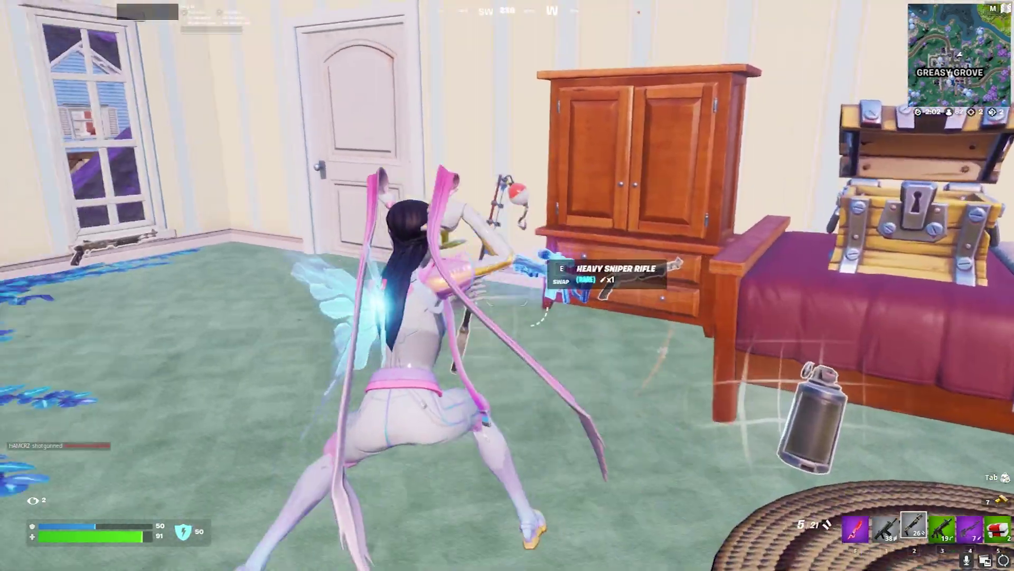
pyautogui.press('1')
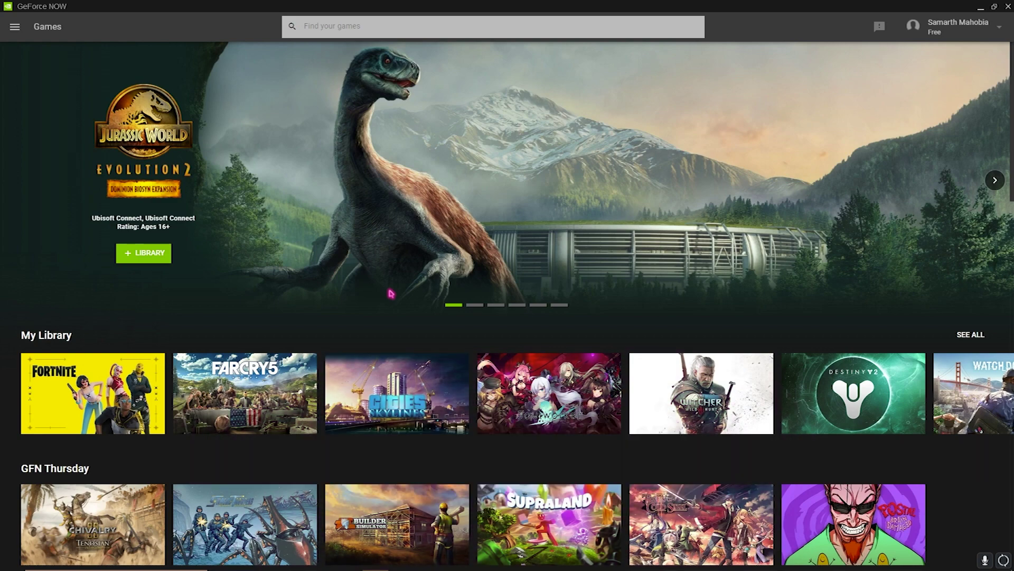
# Open the GeForce NOW settings page and look over its sections
pyautogui.click(15, 26)
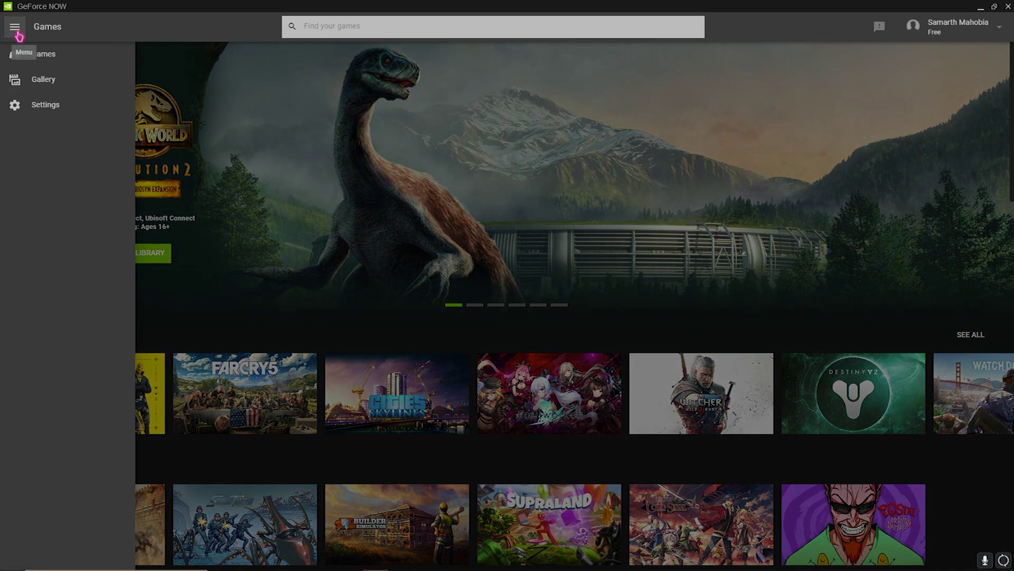
pyautogui.click(41, 103)
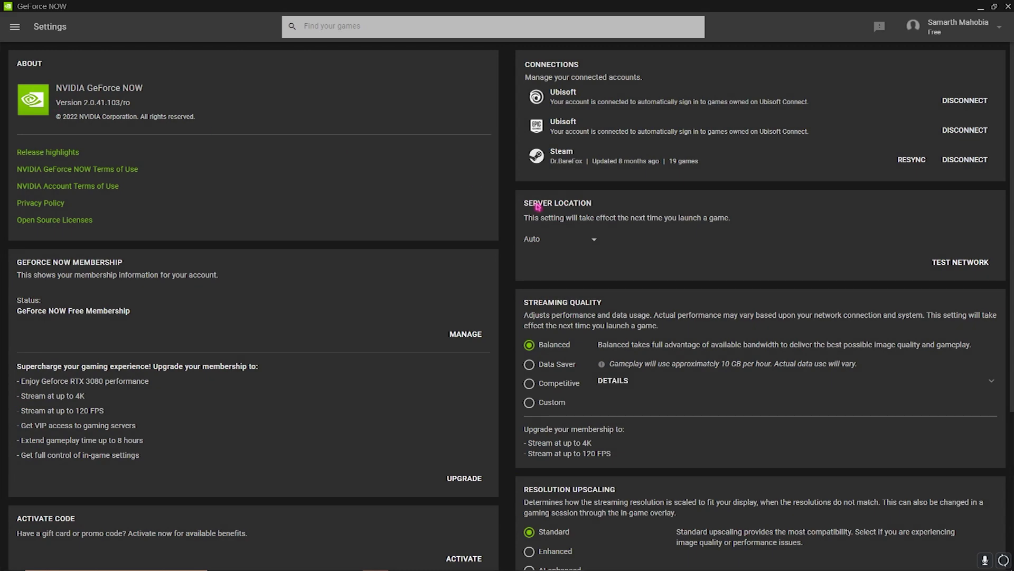
pyautogui.scroll(-5, 342, 401)
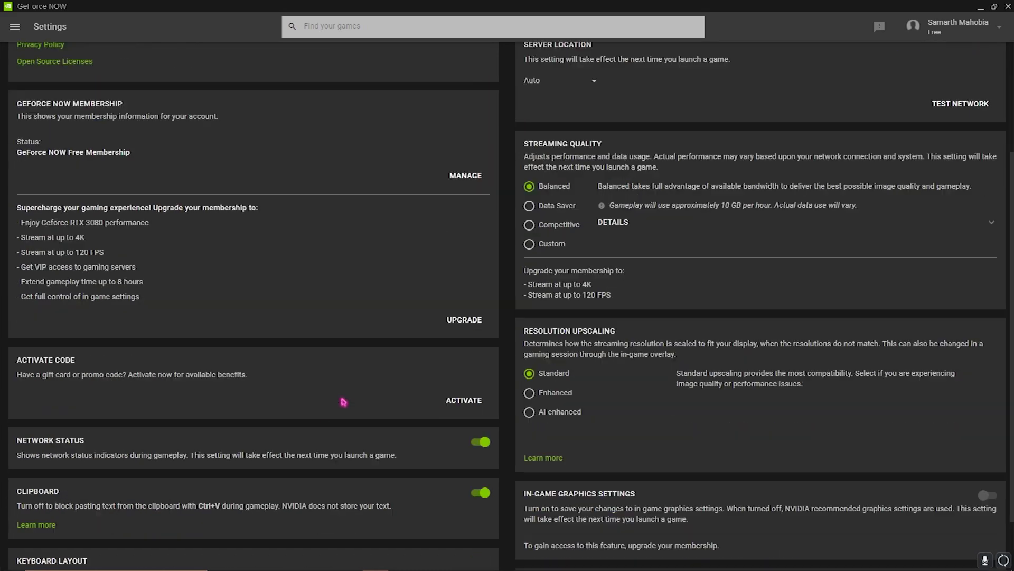
pyautogui.scroll(5, 520, 396)
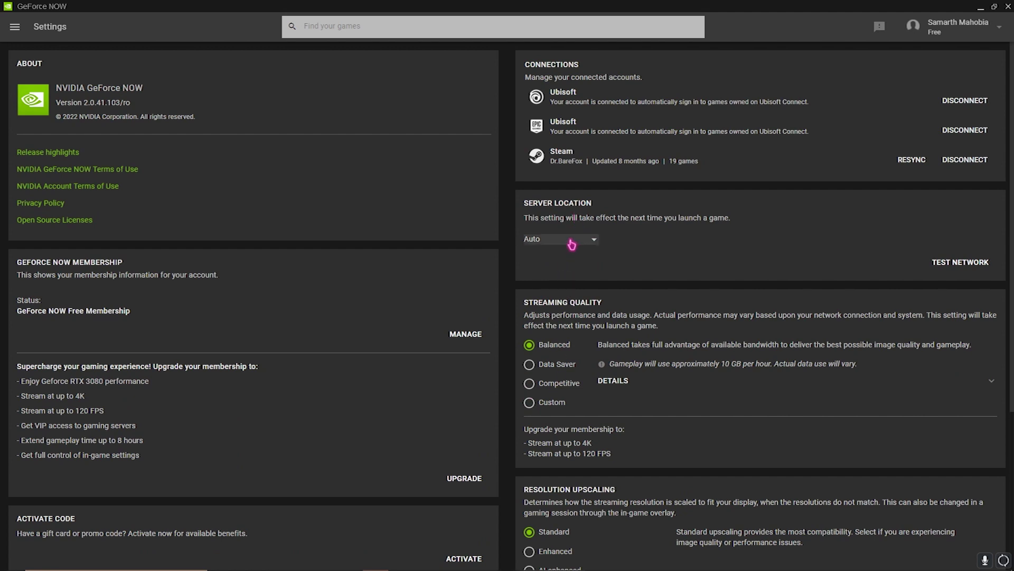
# Browse the available server locations and select Auto as the server location
pyautogui.click(575, 241)
pyautogui.scroll(-5, 561, 306)
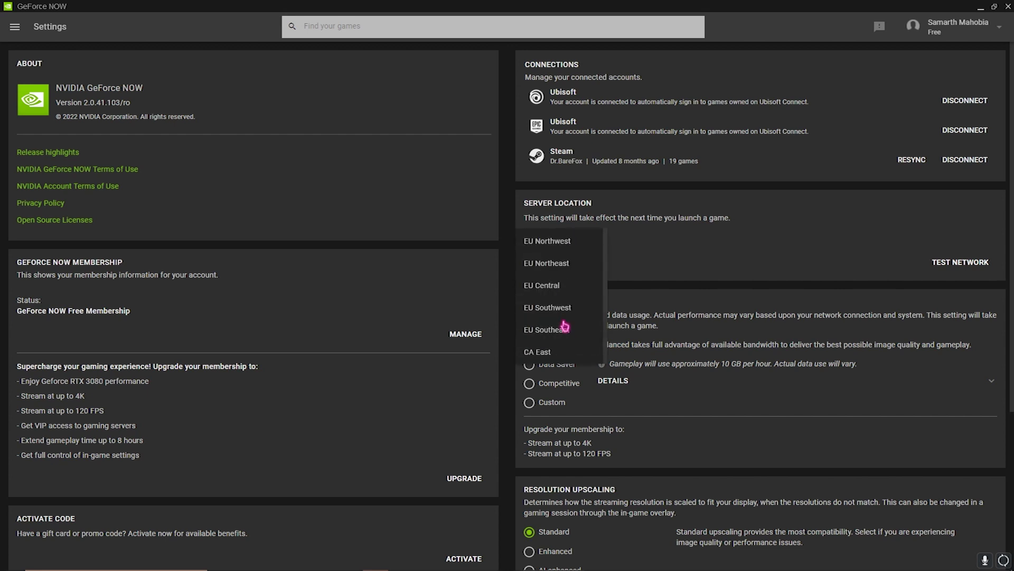
pyautogui.scroll(5, 565, 325)
pyautogui.scroll(-5, 563, 317)
pyautogui.scroll(5, 560, 328)
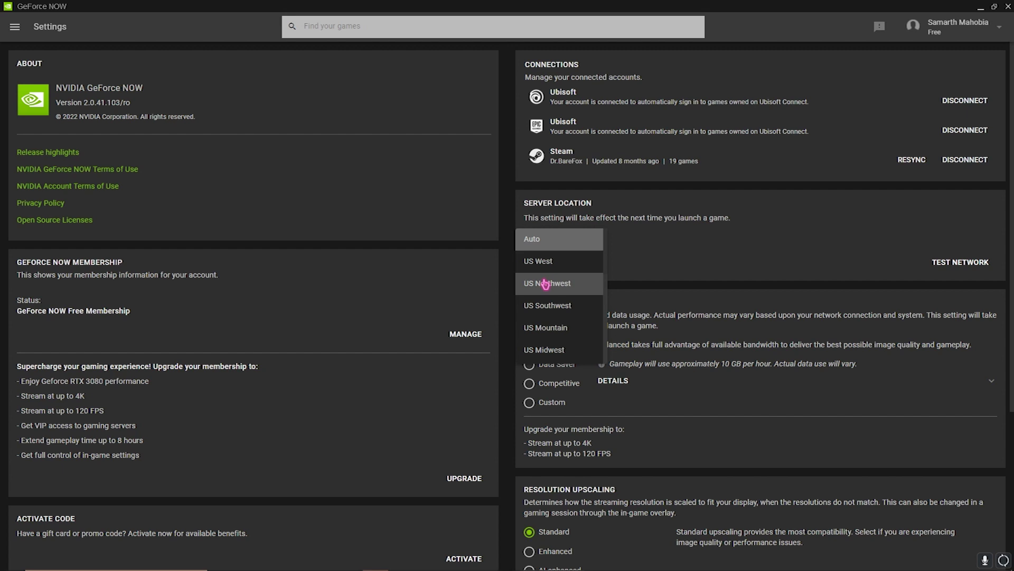
pyautogui.scroll(-3, 544, 278)
pyautogui.scroll(3, 546, 270)
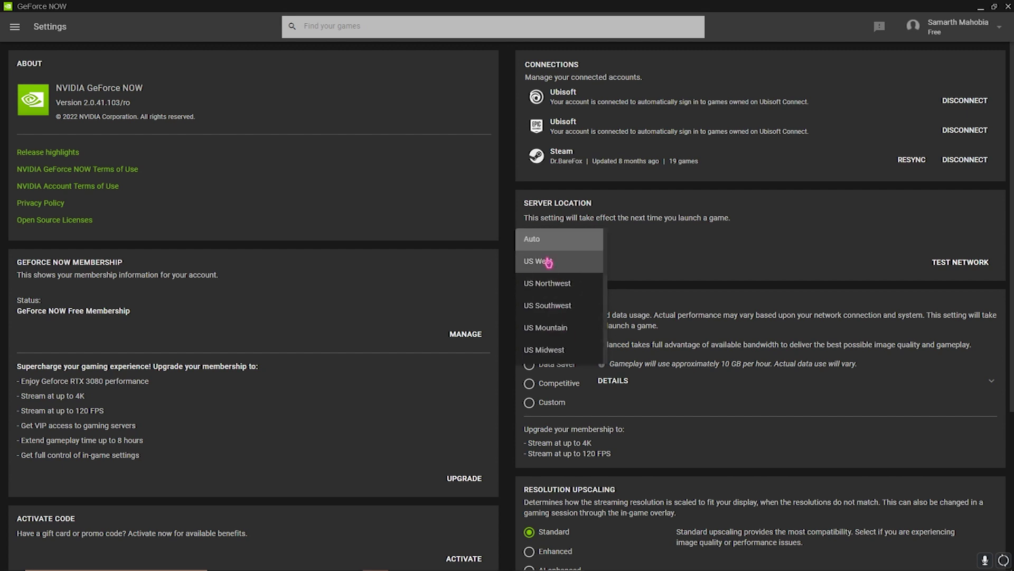
pyautogui.click(542, 242)
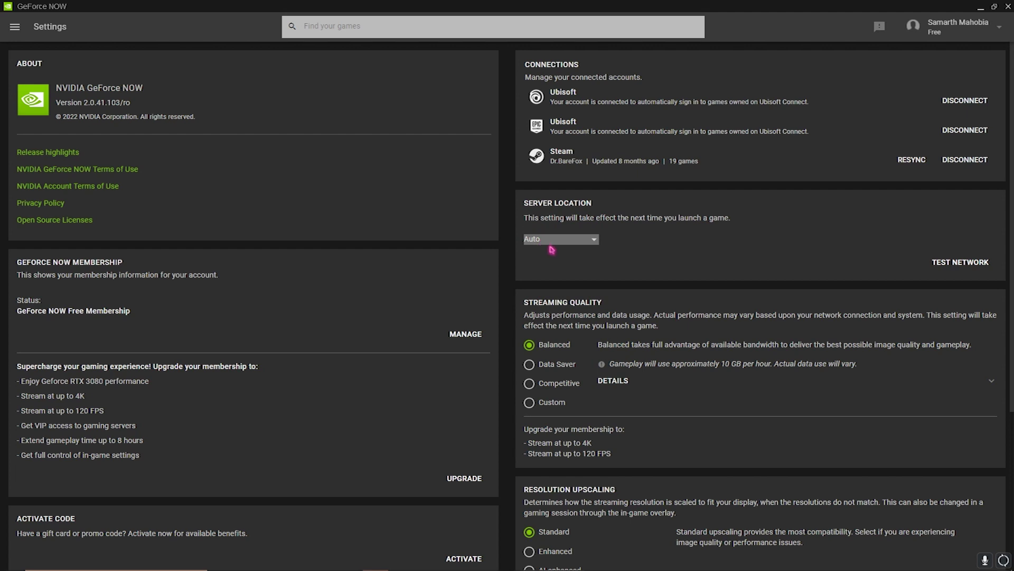
pyautogui.click(587, 243)
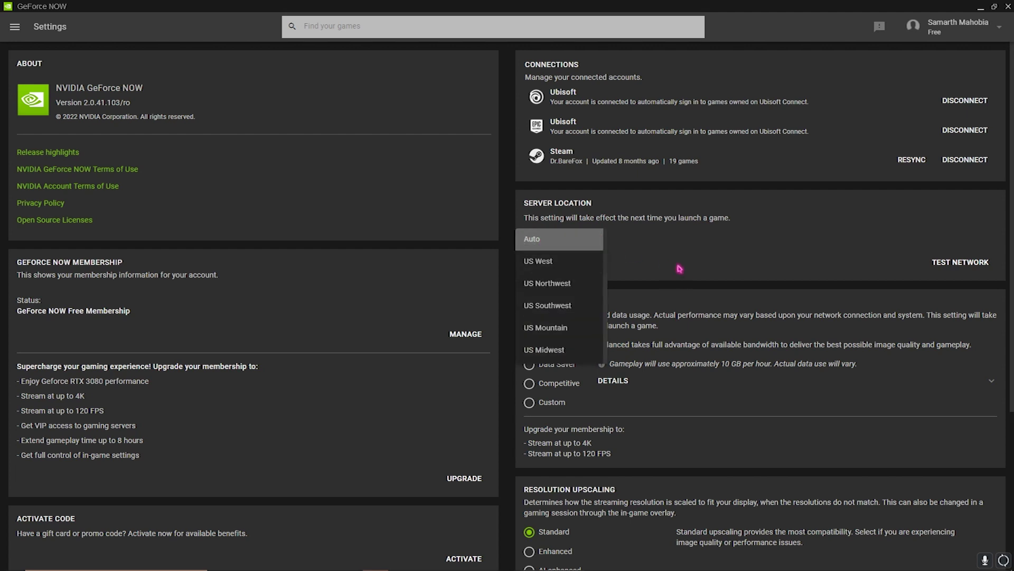
pyautogui.click(679, 268)
# Switch the streaming quality to Custom and set a custom max bit rate of 35 Mbps
pyautogui.scroll(-1, 672, 271)
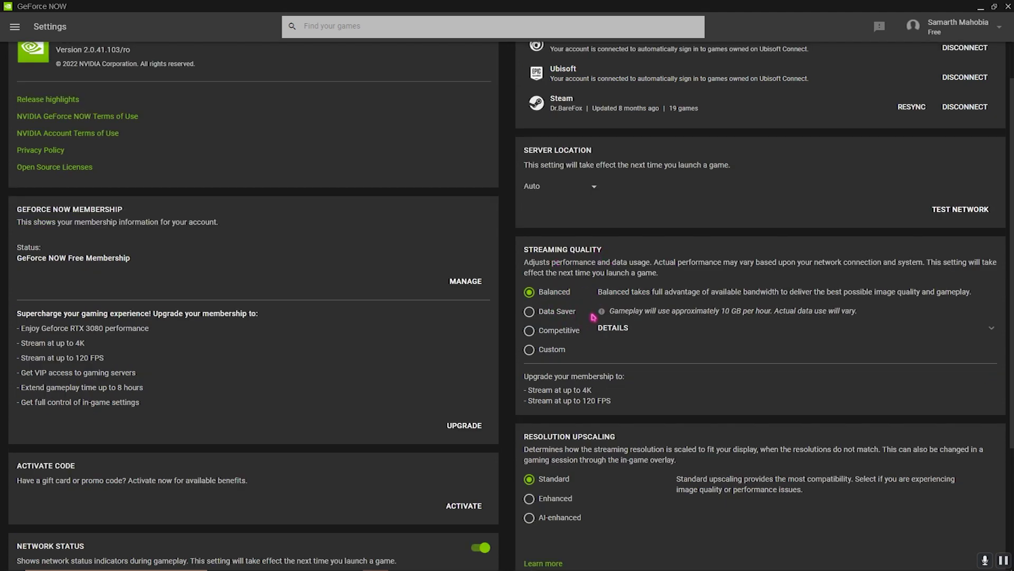
pyautogui.click(557, 328)
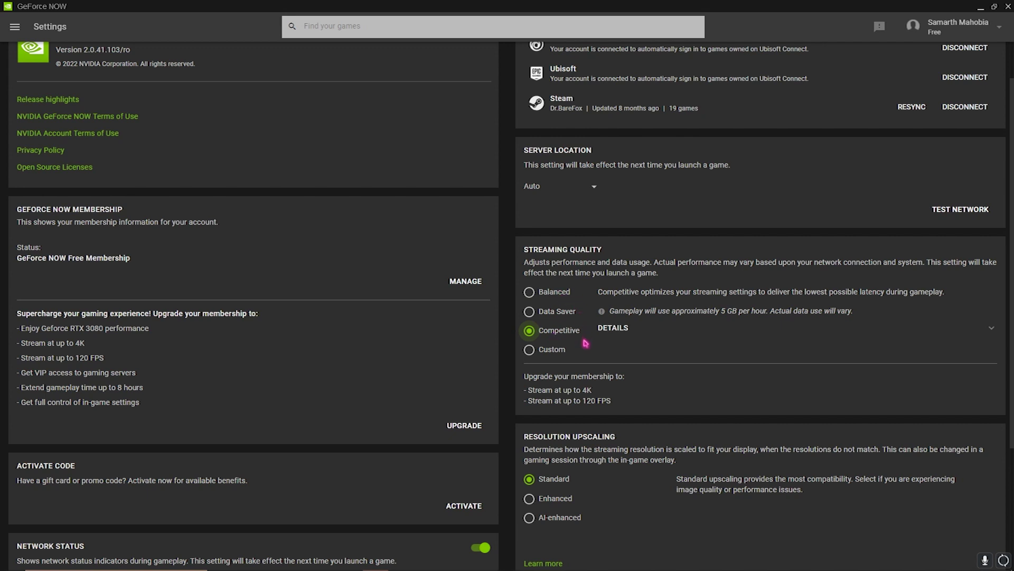
pyautogui.click(530, 350)
pyautogui.click(966, 354)
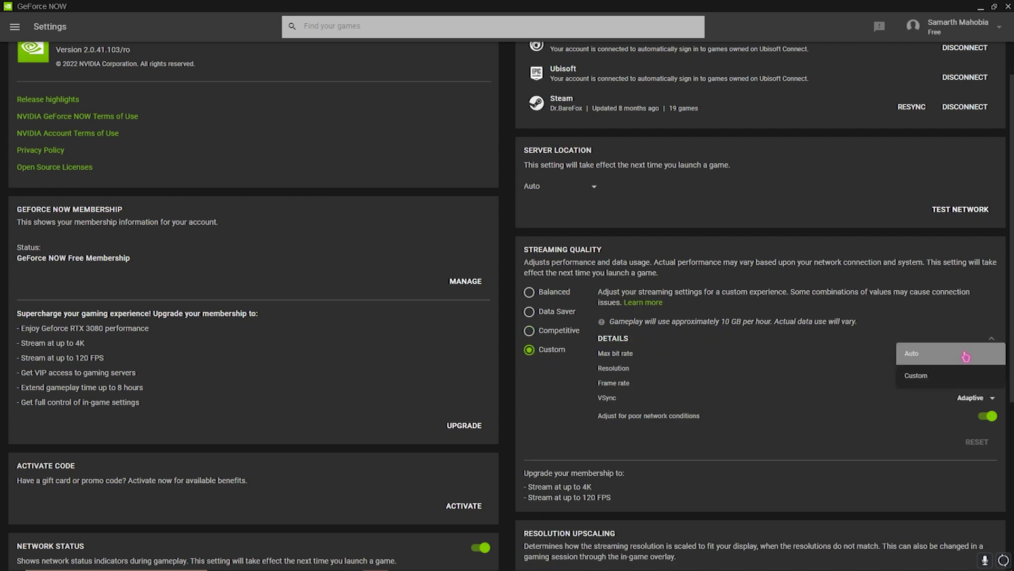
pyautogui.click(950, 375)
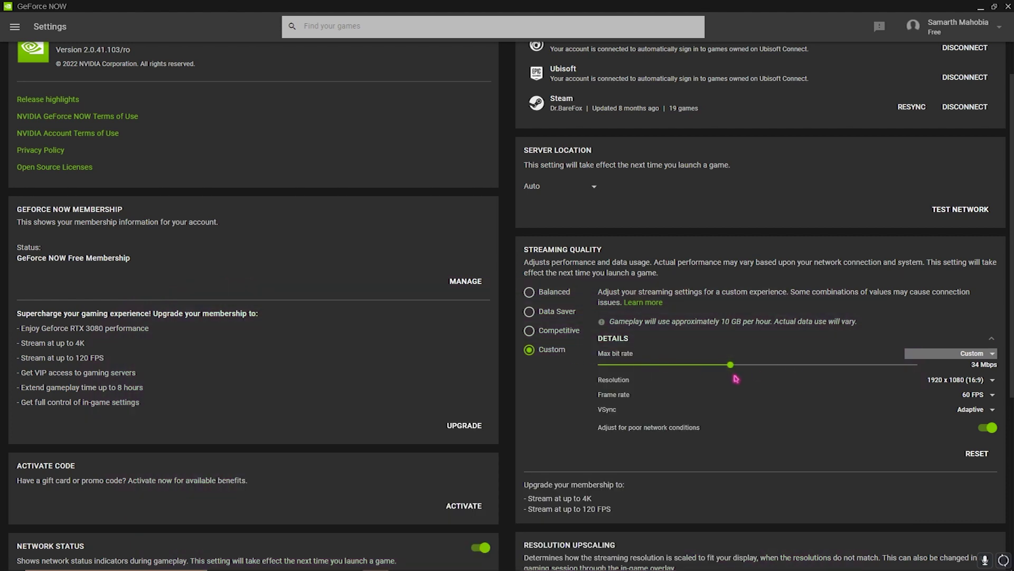
pyautogui.moveTo(731, 365); pyautogui.dragTo(708, 365)
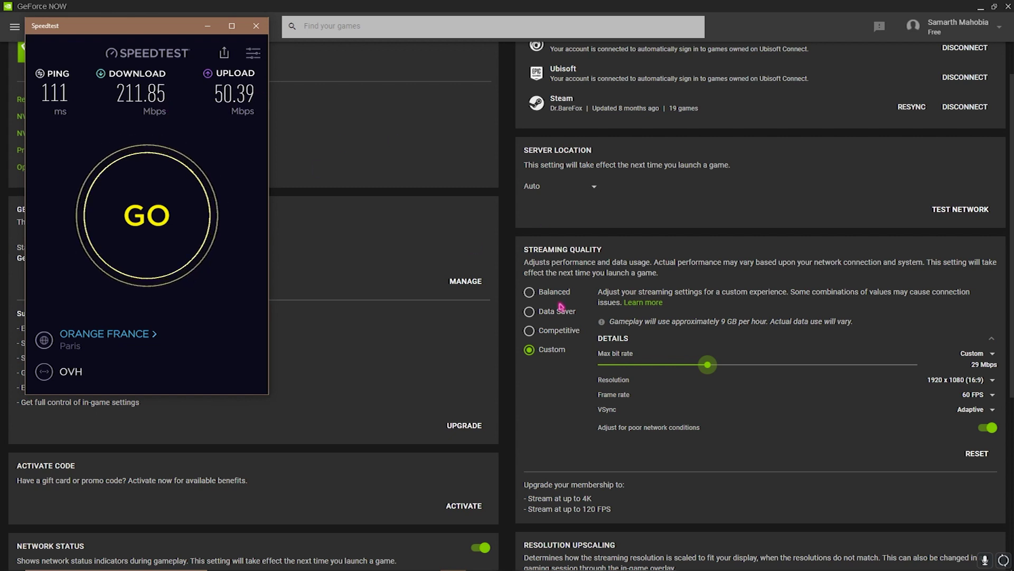
pyautogui.moveTo(708, 365); pyautogui.dragTo(734, 372)
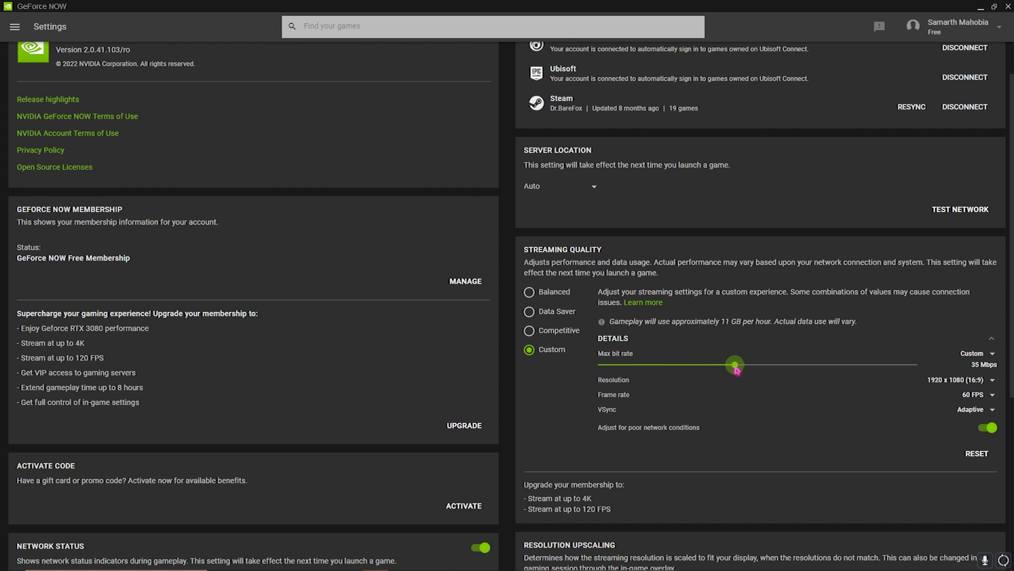
# Set the custom streaming resolution to 1280 x 720 (16:9)
pyautogui.click(959, 380)
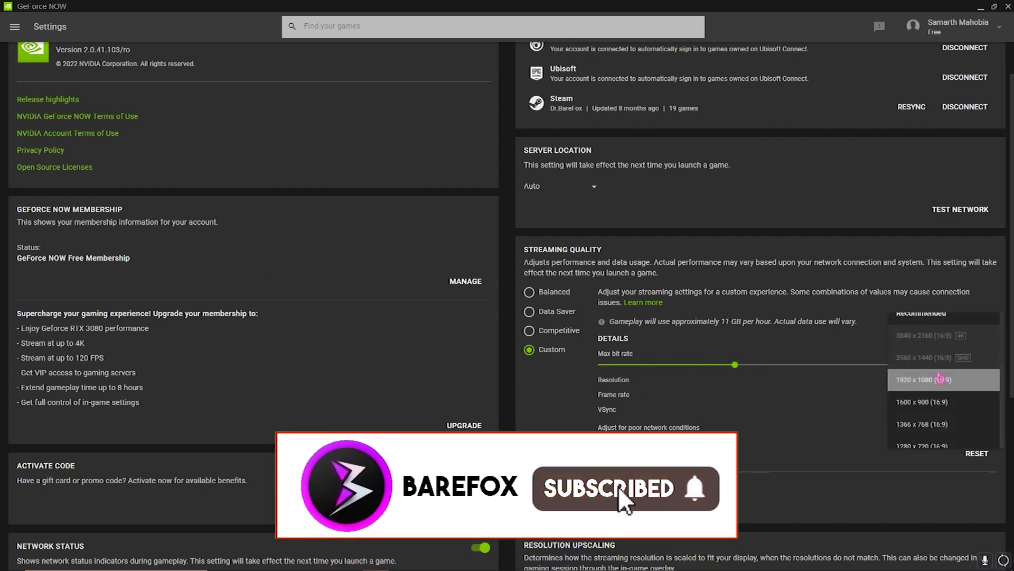
pyautogui.scroll(-1, 940, 377)
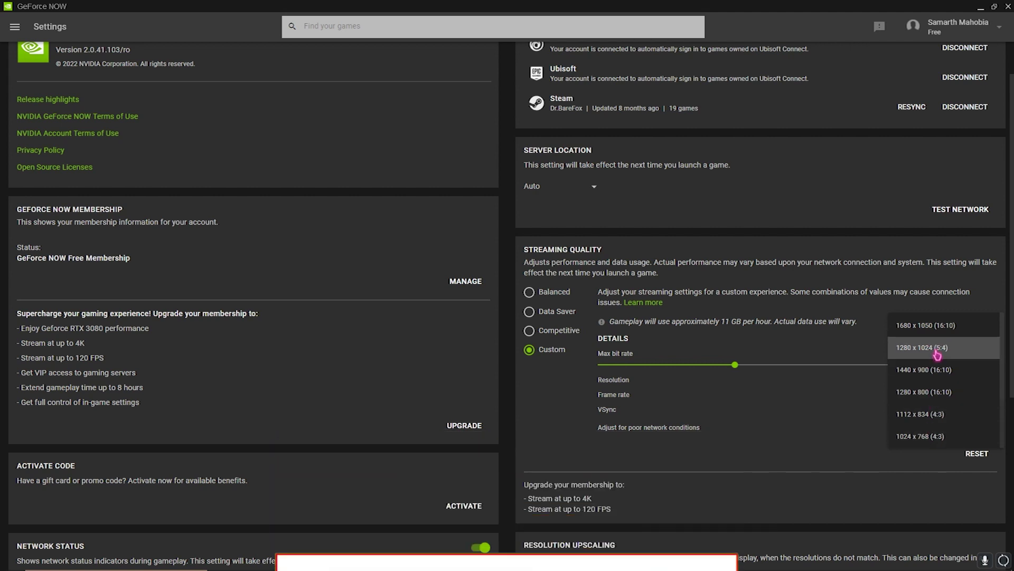
pyautogui.click(930, 369)
# Set the streaming frame rate to 60 FPS and turn VSync off
pyautogui.click(972, 394)
pyautogui.click(951, 387)
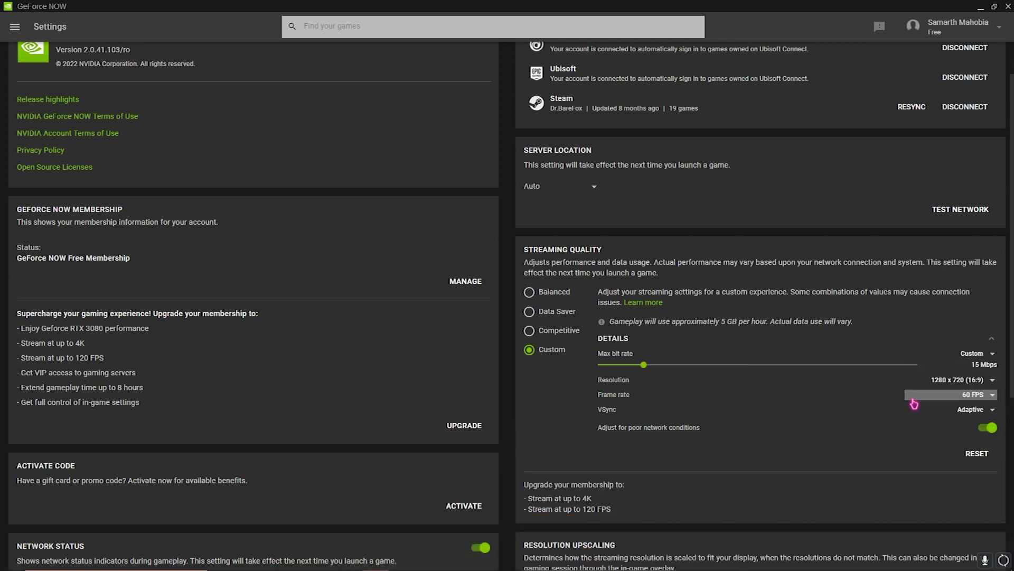
pyautogui.click(974, 411)
pyautogui.click(951, 384)
# Try AI-enhanced resolution upscaling with different detail enhancement levels, including Medium, and return to Standard upscaling
pyautogui.scroll(-3, 696, 439)
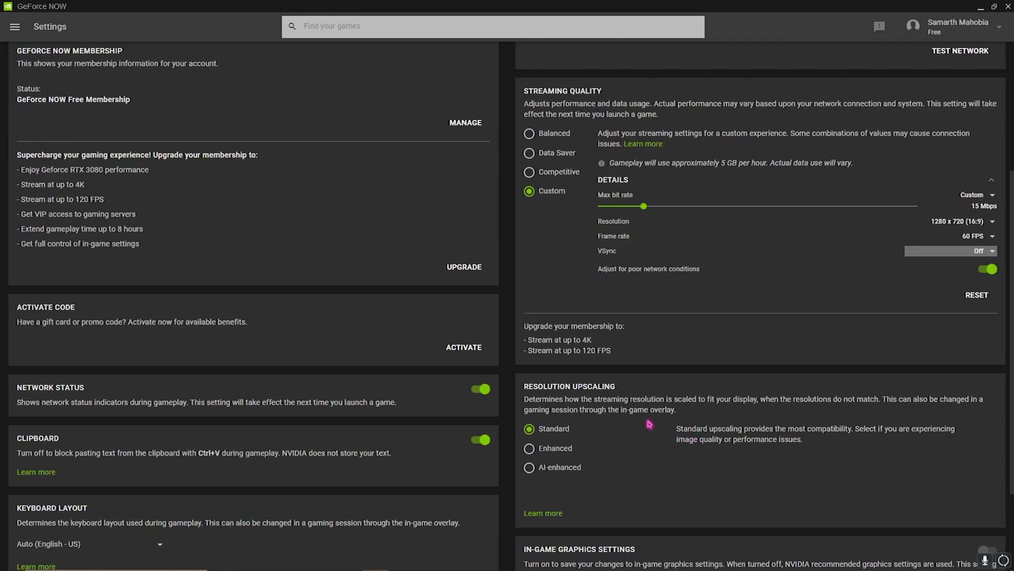
pyautogui.scroll(-2, 588, 301)
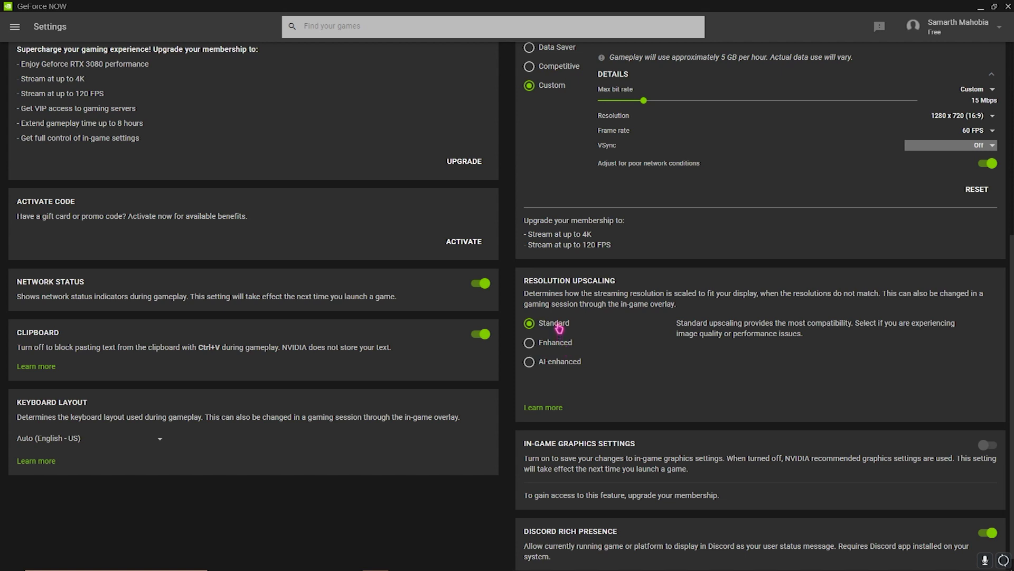
pyautogui.click(548, 361)
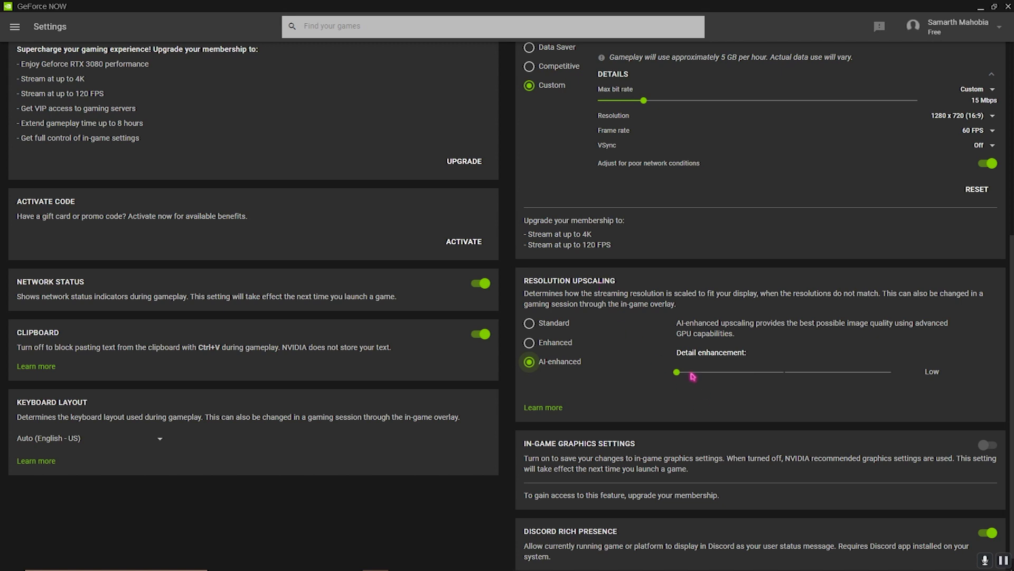
pyautogui.moveTo(677, 372); pyautogui.dragTo(783, 373)
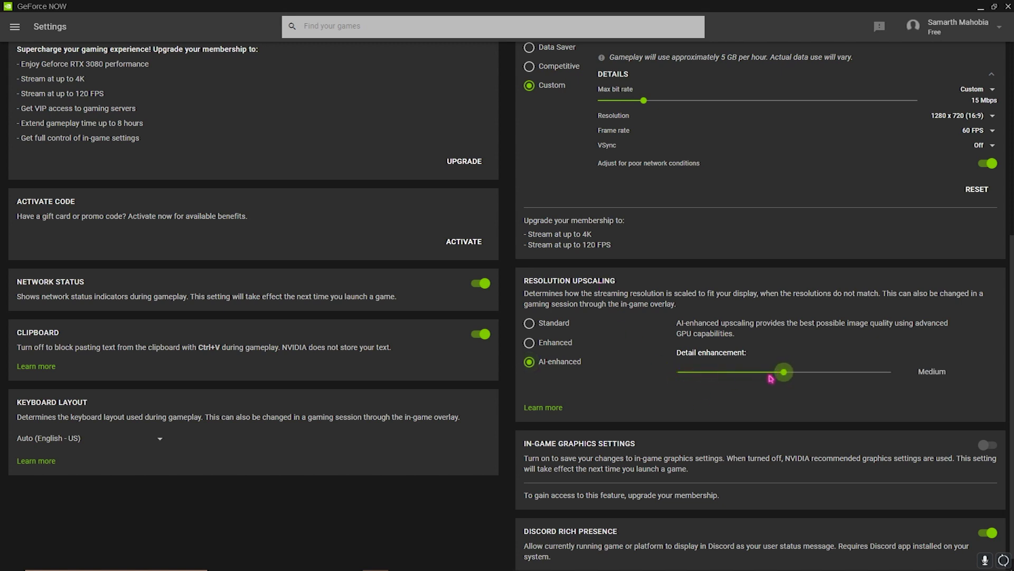
pyautogui.click(862, 370)
pyautogui.click(800, 370)
pyautogui.click(556, 324)
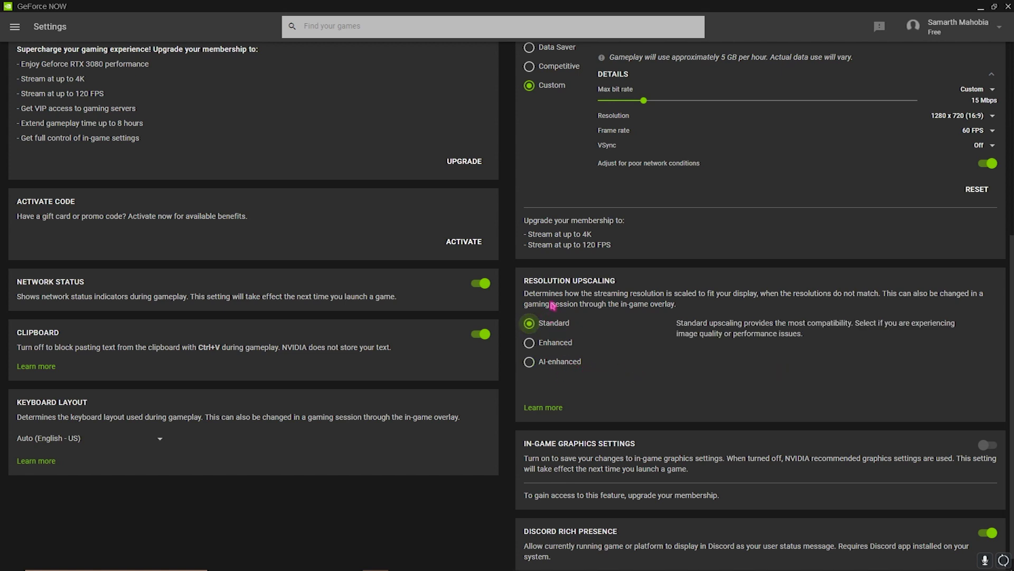
# Turn off Discord Rich Presence and look over the remaining settings
pyautogui.scroll(-1, 666, 492)
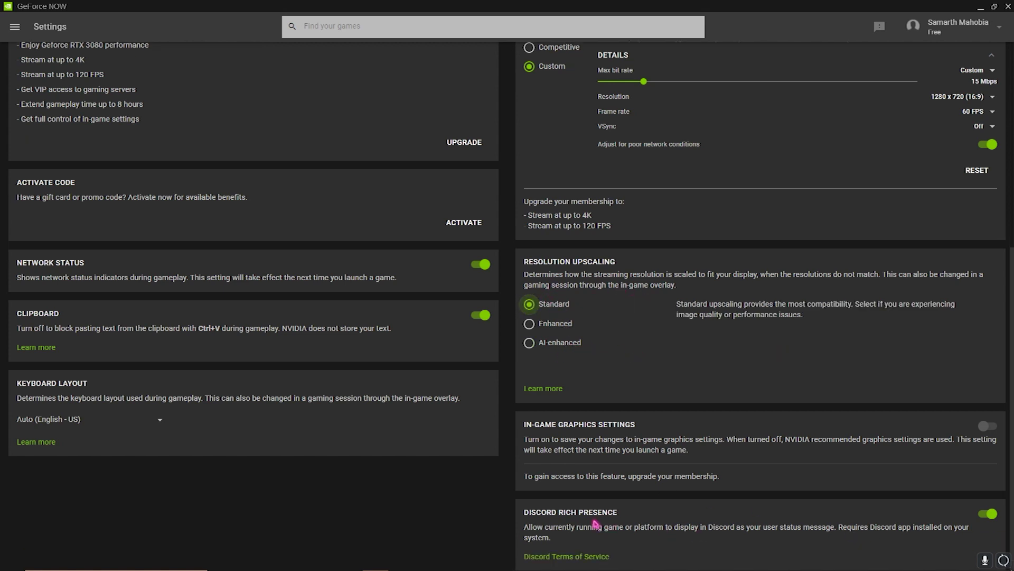
pyautogui.click(987, 514)
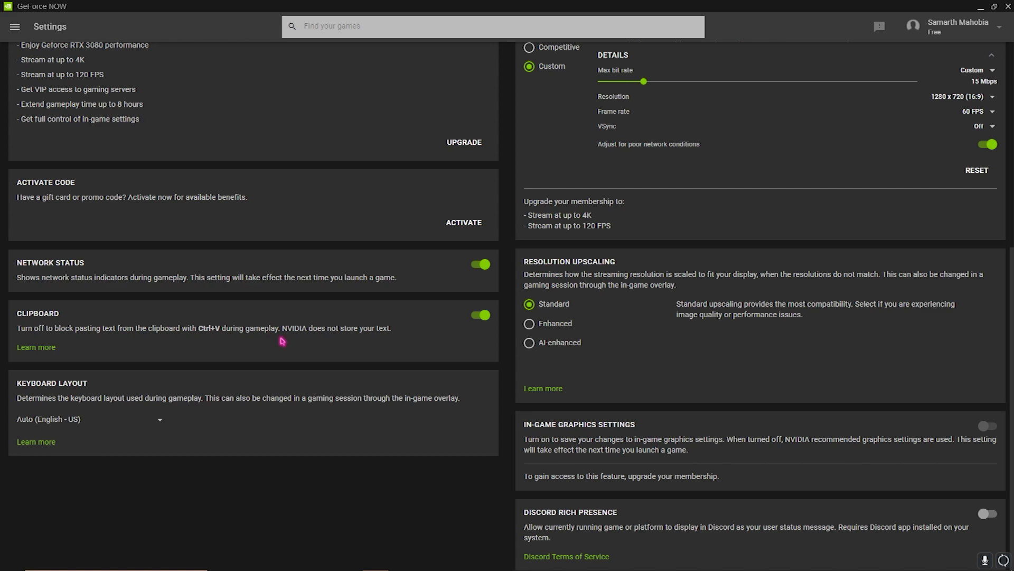
pyautogui.scroll(4, 248, 327)
pyautogui.scroll(-4, 553, 461)
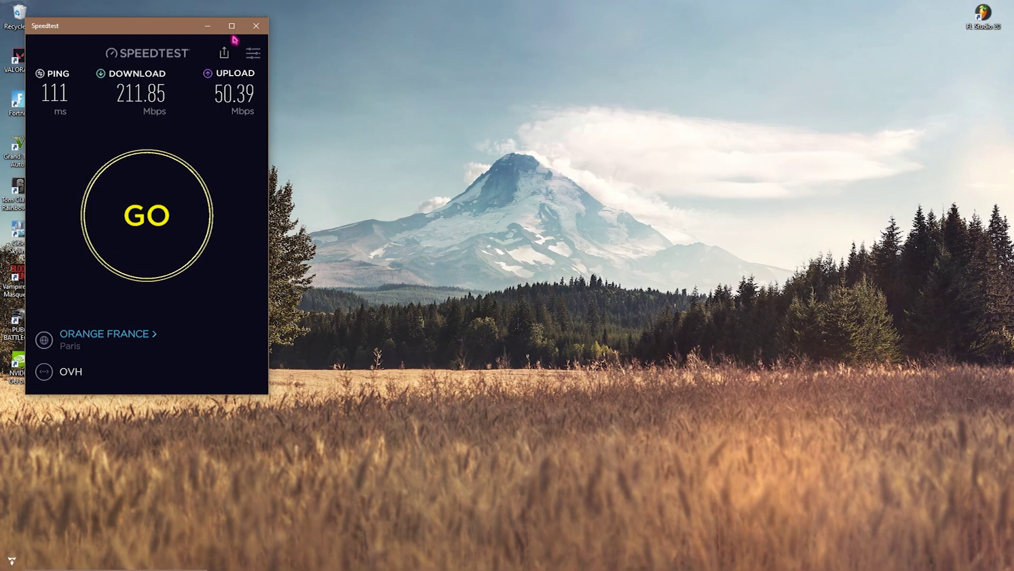
# Close Speedtest and open the file location of the NVIDIA GeForce NOW desktop shortcut in a maximized window
pyautogui.click(252, 23)
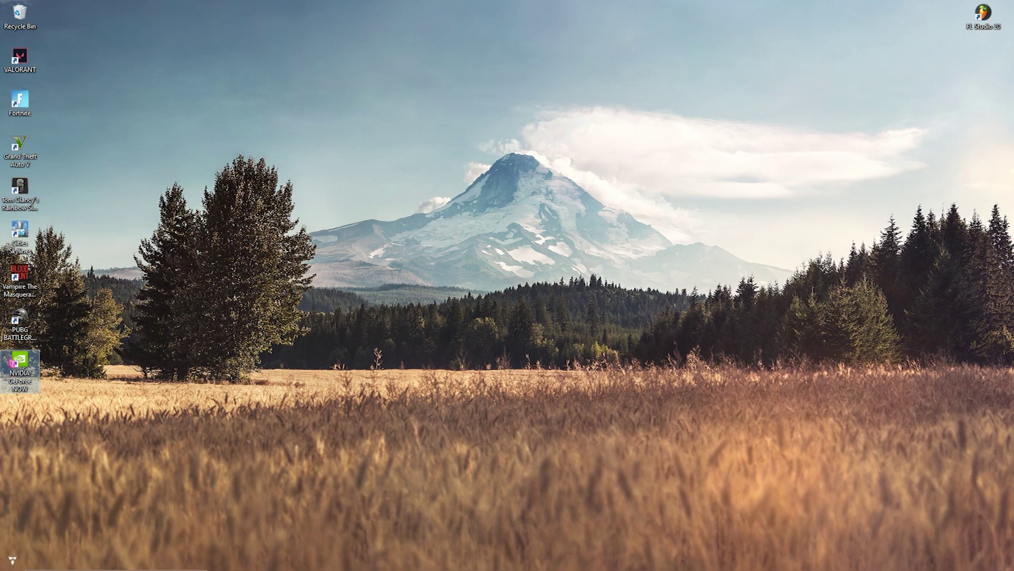
pyautogui.rightClick(16, 363)
pyautogui.click(42, 158)
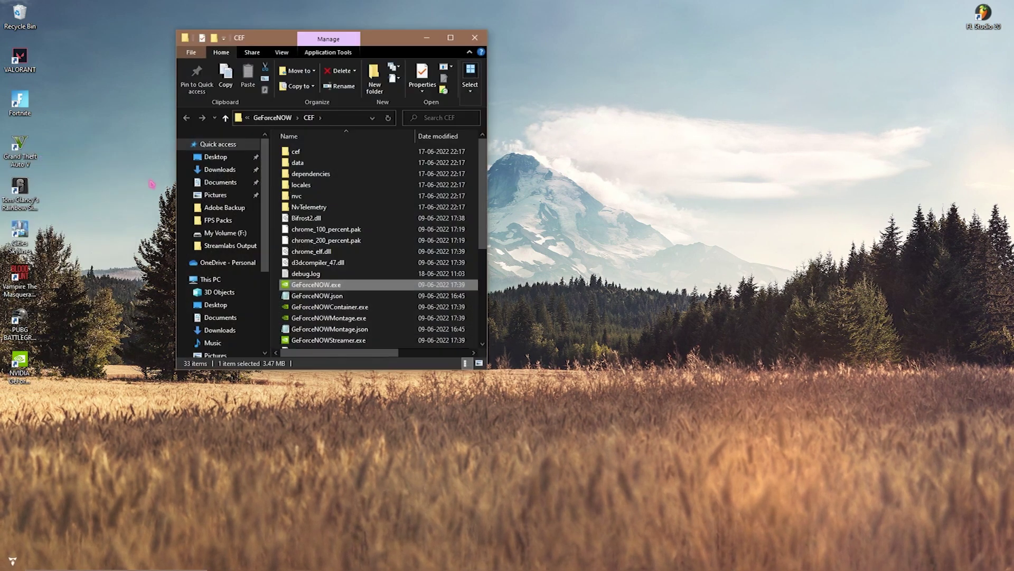
pyautogui.click(328, 295)
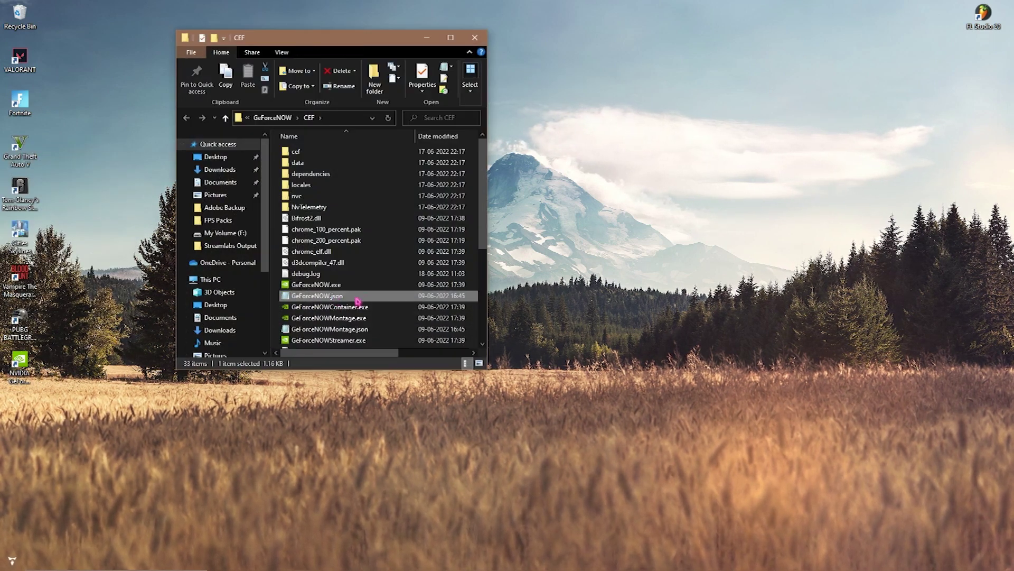
pyautogui.click(451, 37)
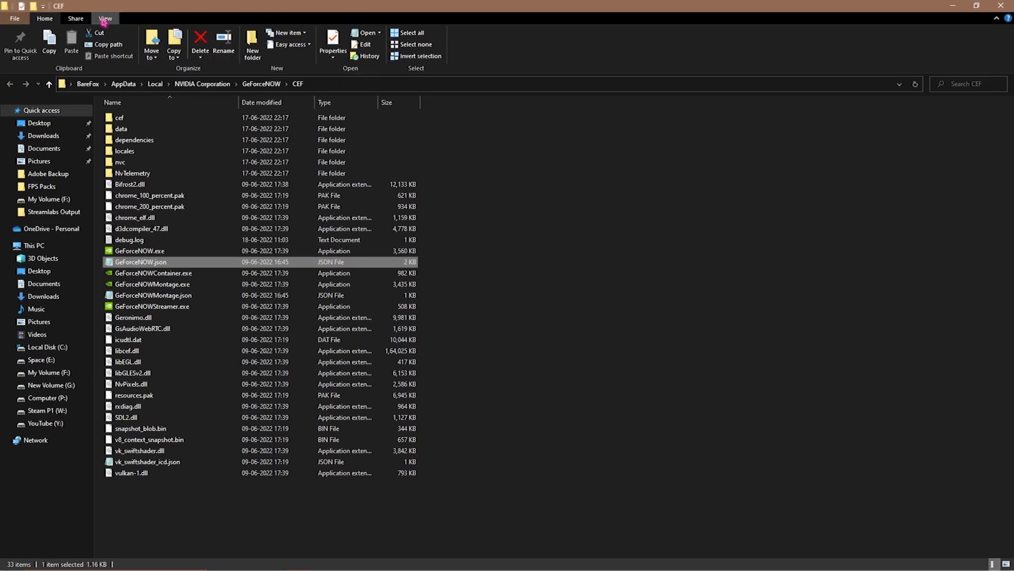
# Show hidden items in the CEF folder and open GeForceNOW.json in Notepad
pyautogui.click(106, 18)
pyautogui.click(387, 56)
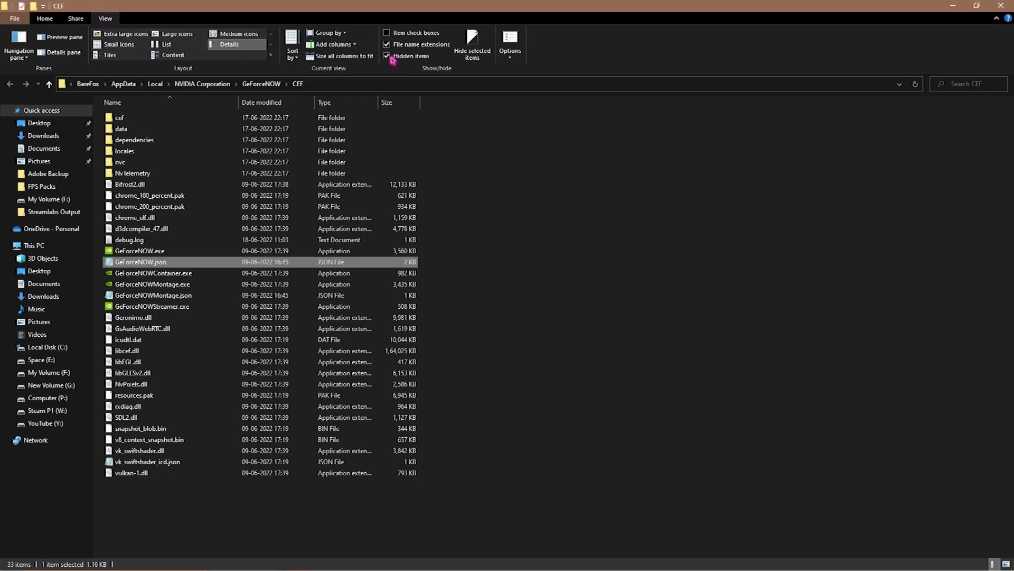
pyautogui.doubleClick(168, 261)
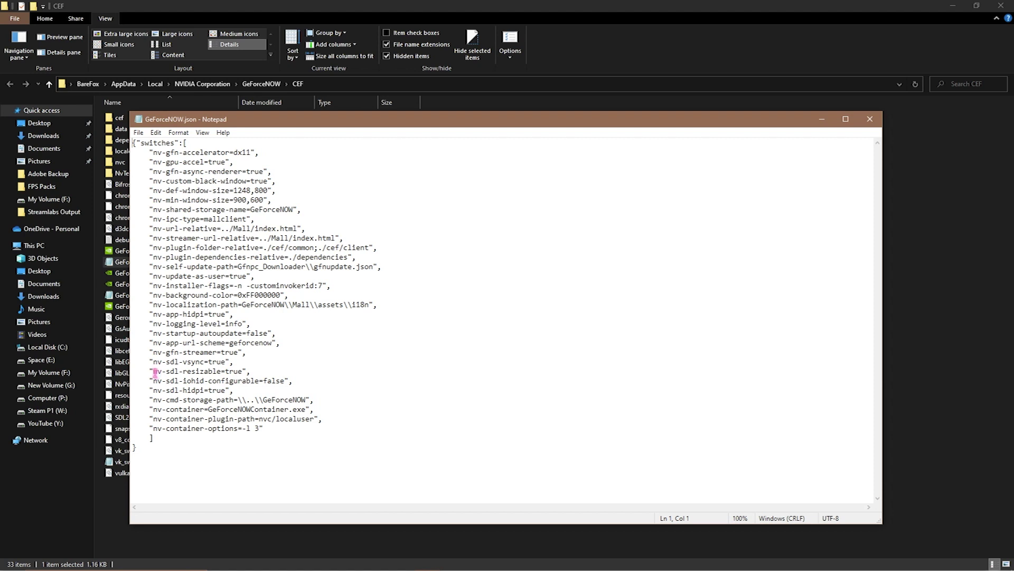
# Set nv-sdl-iohid-configurable to true in GeForceNOW.json, then save and close the file
pyautogui.moveTo(156, 380); pyautogui.dragTo(227, 380)
pyautogui.click(227, 380)
pyautogui.doubleClick(274, 381)
pyautogui.click(282, 380)
pyautogui.moveTo(284, 380); pyautogui.dragTo(266, 381)
pyautogui.write('tru')
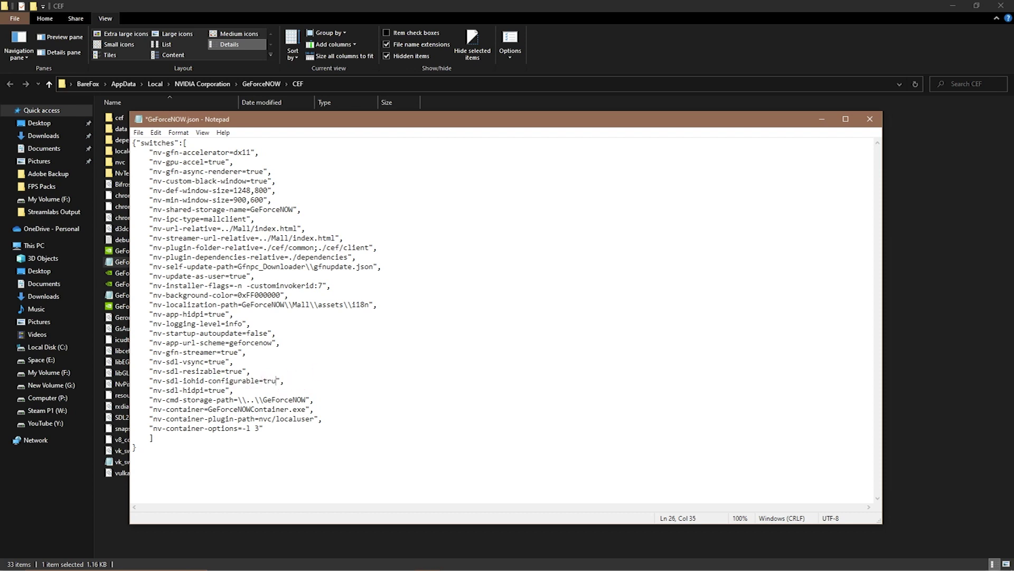
pyautogui.hotkey('ctrl', 's')
pyautogui.click(870, 119)
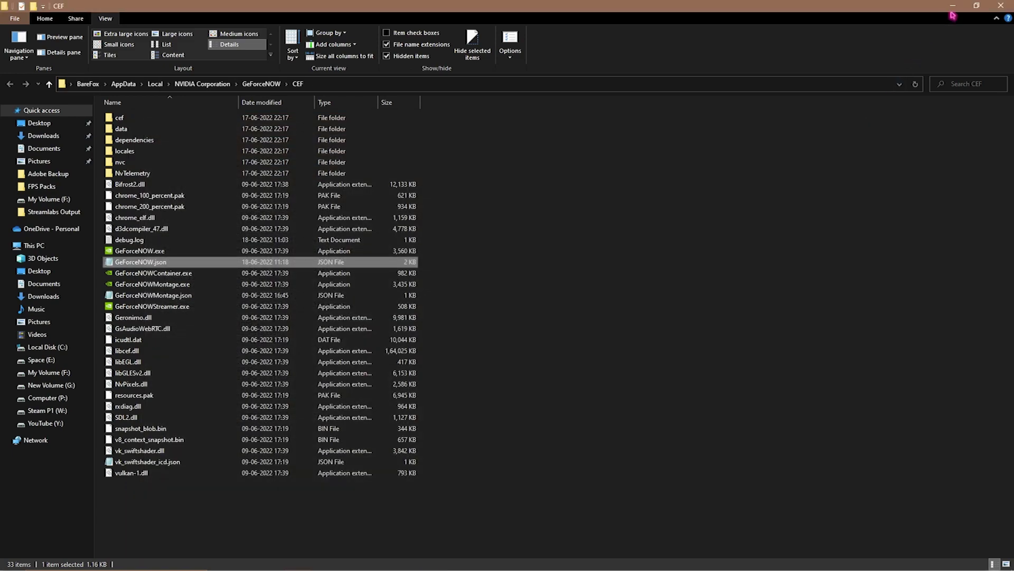
# Minimize the CEF folder, launch GeForce NOW from the desktop and check the Direct Mouse Input option in its settings
pyautogui.click(952, 6)
pyautogui.click(19, 363)
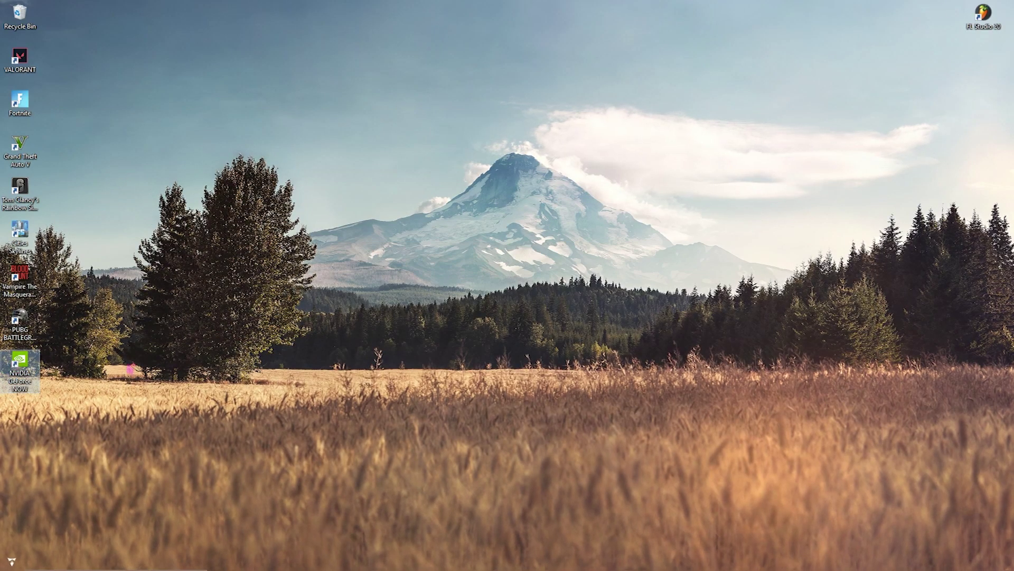
pyautogui.doubleClick(20, 370)
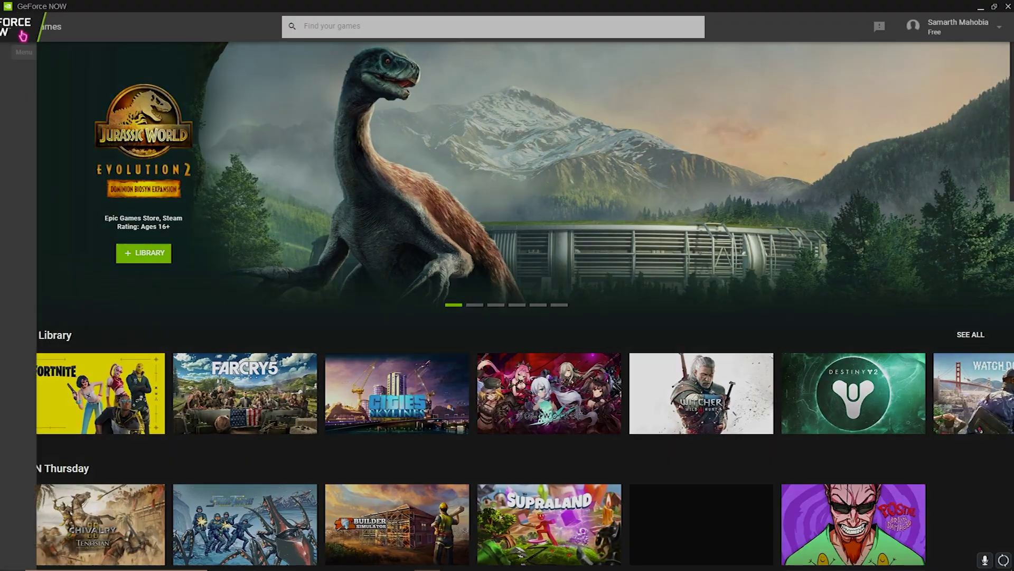
pyautogui.click(15, 27)
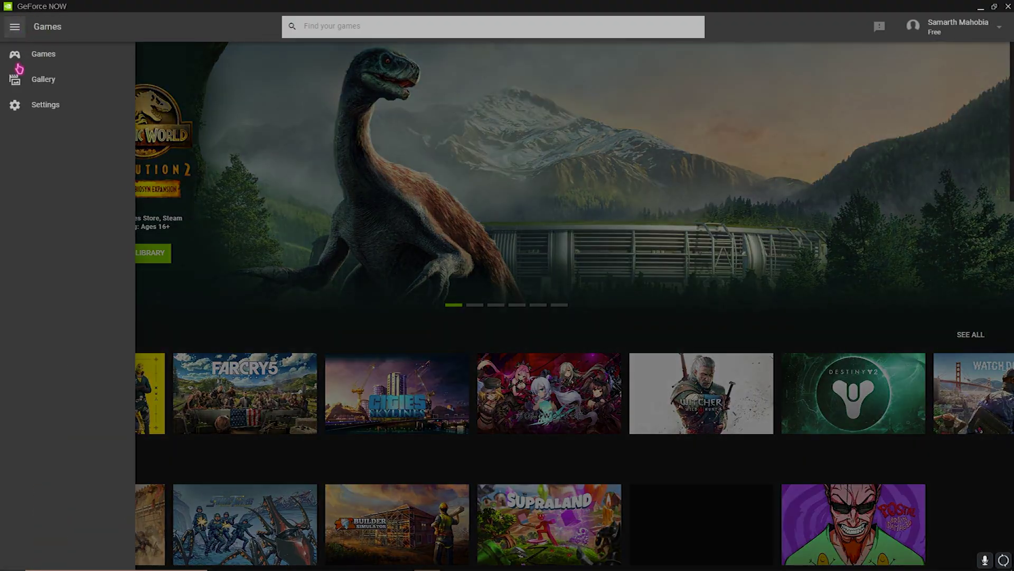
pyautogui.click(21, 110)
pyautogui.scroll(-5, 296, 353)
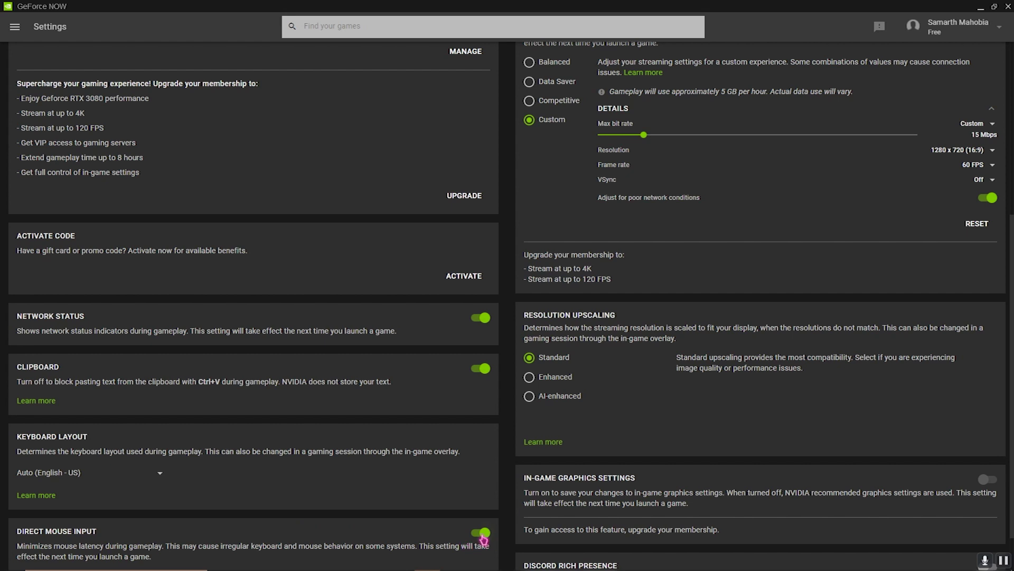
pyautogui.scroll(-1, 483, 538)
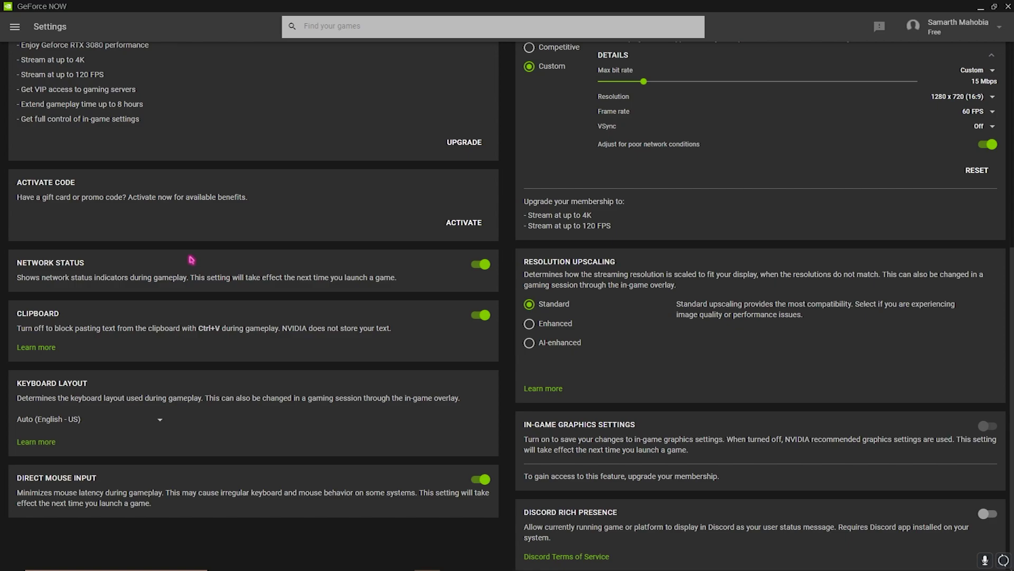
pyautogui.scroll(6, 191, 259)
# Return to the Games page and look over the game library
pyautogui.click(15, 27)
pyautogui.click(32, 52)
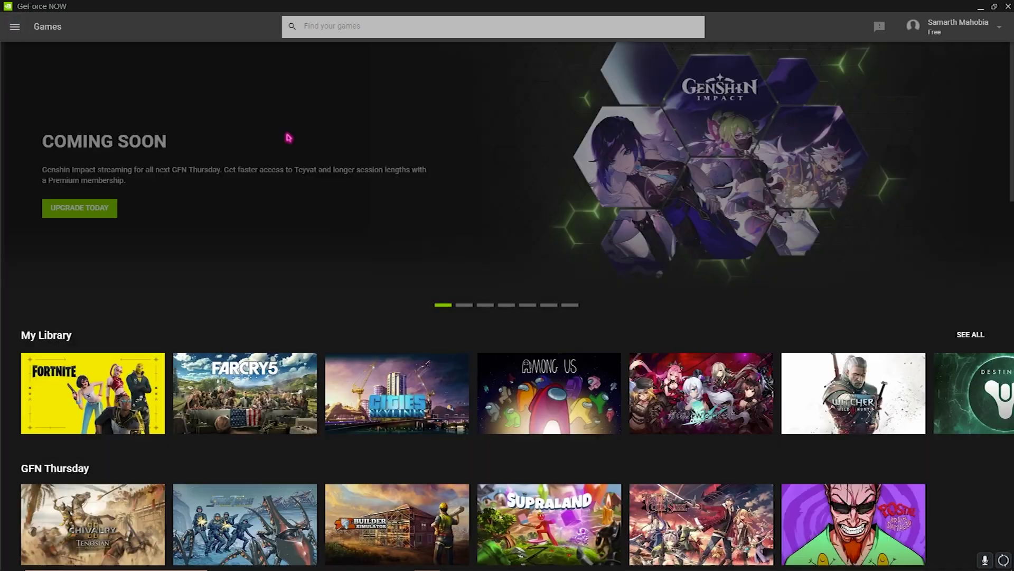
pyautogui.scroll(-2, 563, 326)
pyautogui.scroll(2, 563, 326)
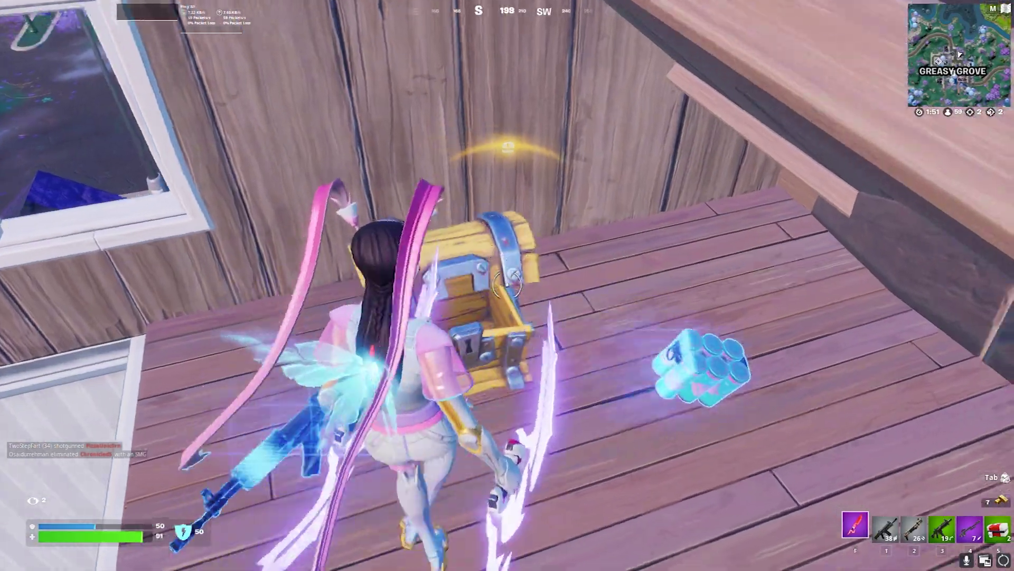
pyautogui.press('4')
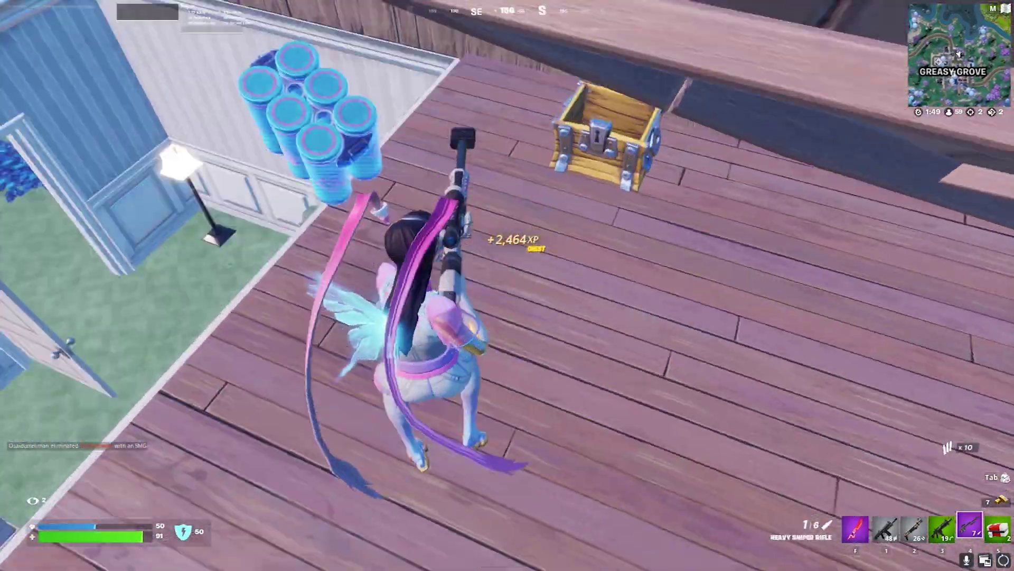
pyautogui.press('e')
pyautogui.click(507, 271)
pyautogui.click(507, 271)
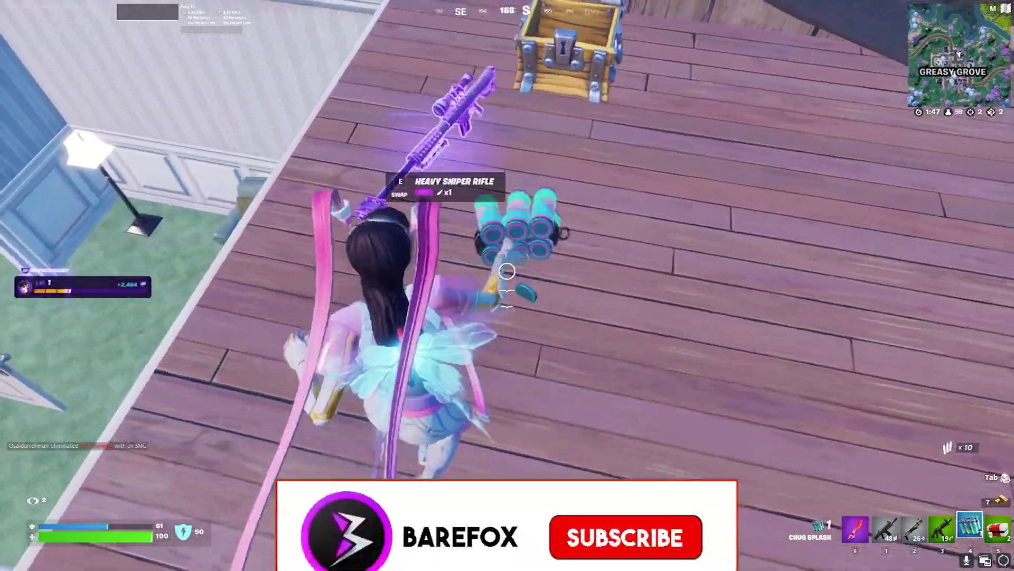
pyautogui.press('e')
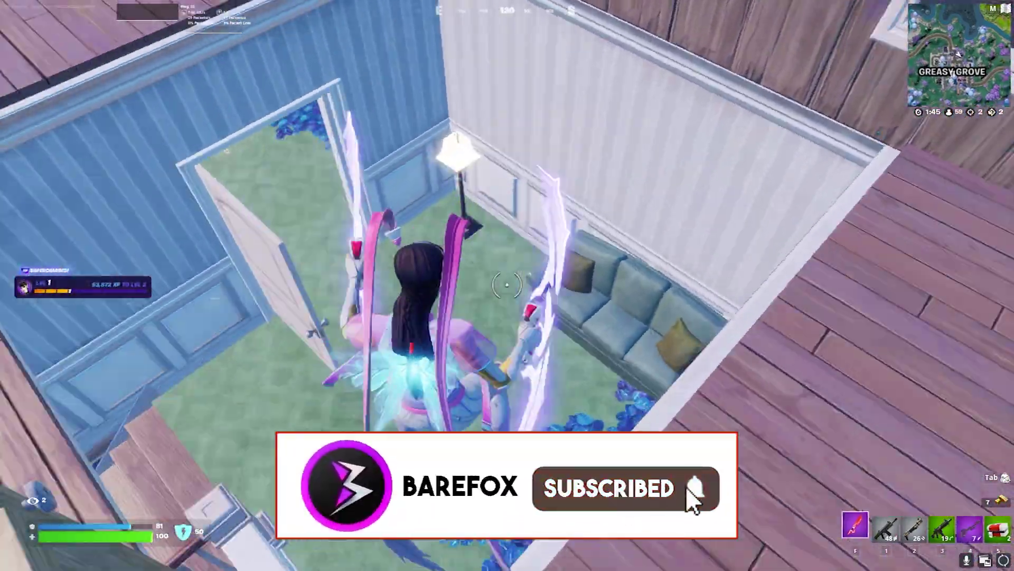
pyautogui.press('e')
pyautogui.press('1')
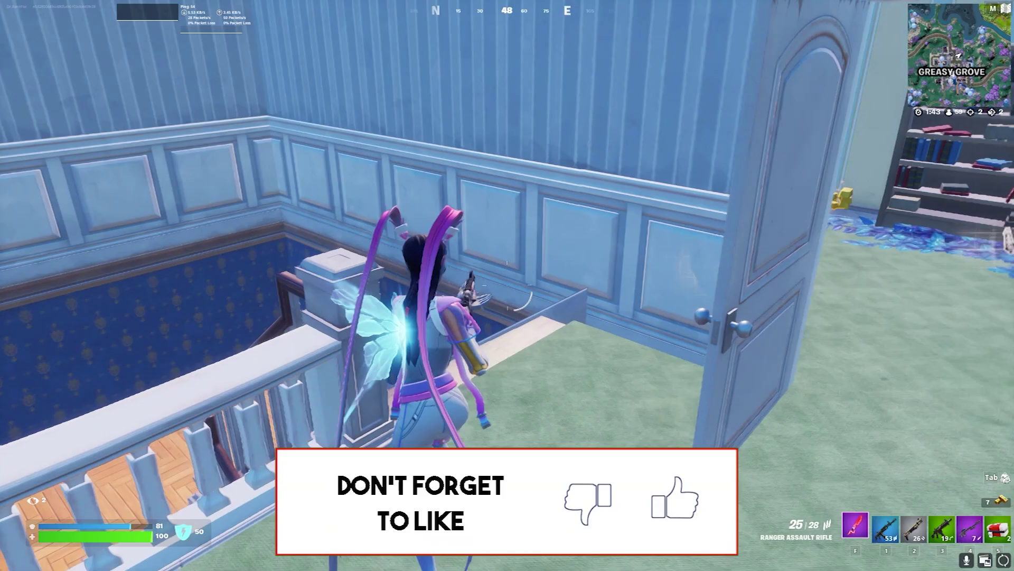
pyautogui.press('e')
pyautogui.press('2')
pyautogui.press('f')
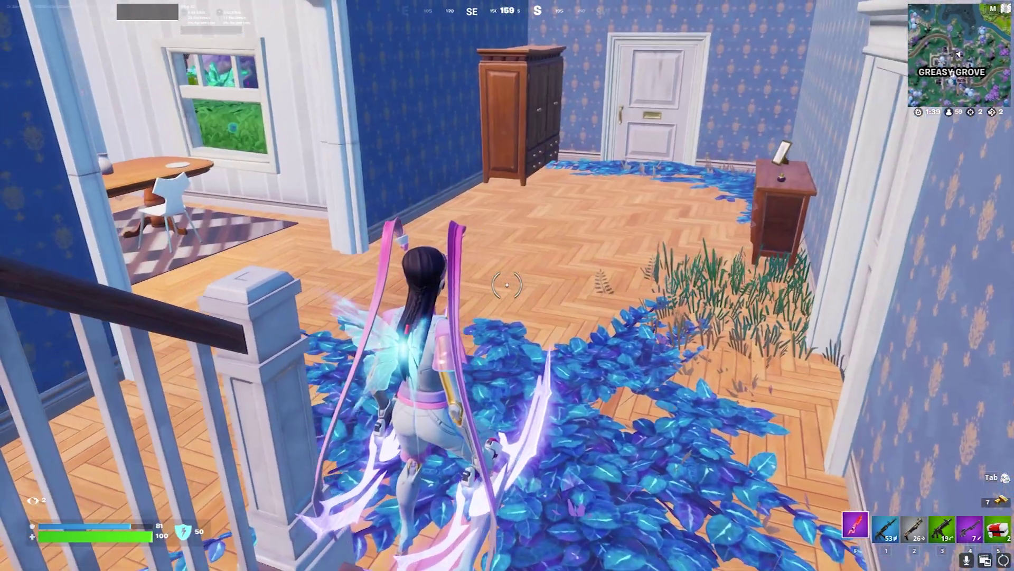
pyautogui.press('w')
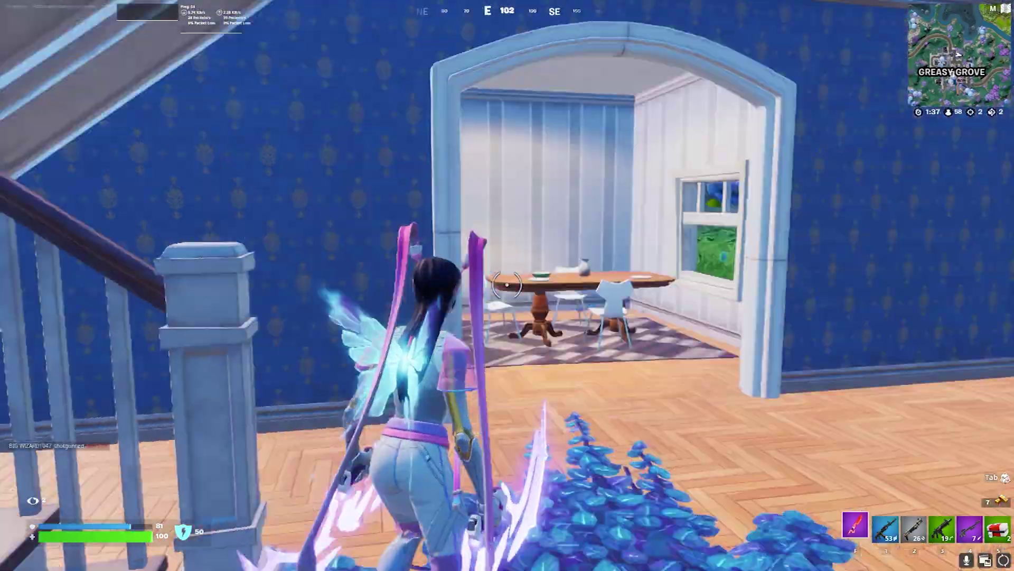
pyautogui.press('w')
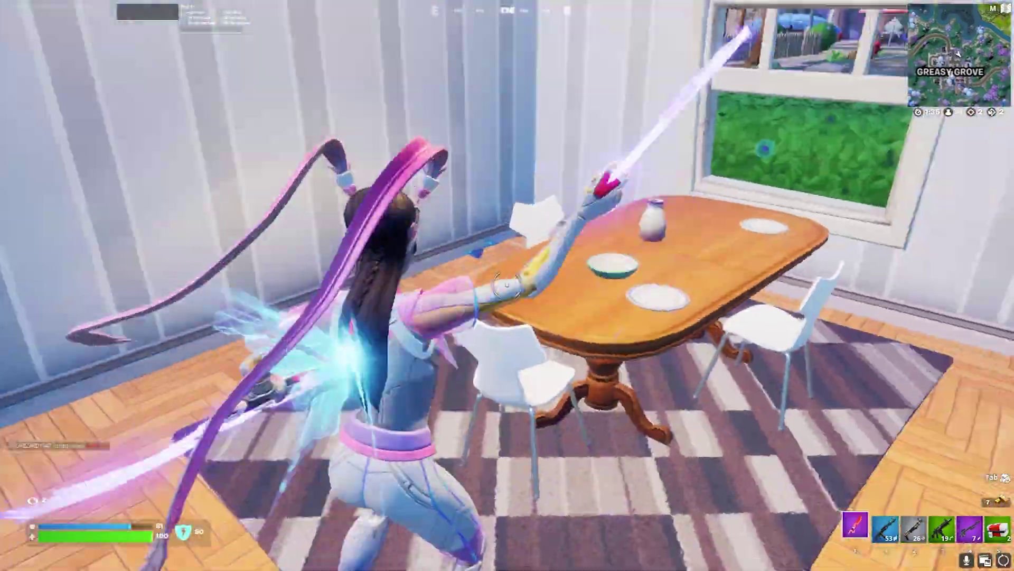
pyautogui.press('w')
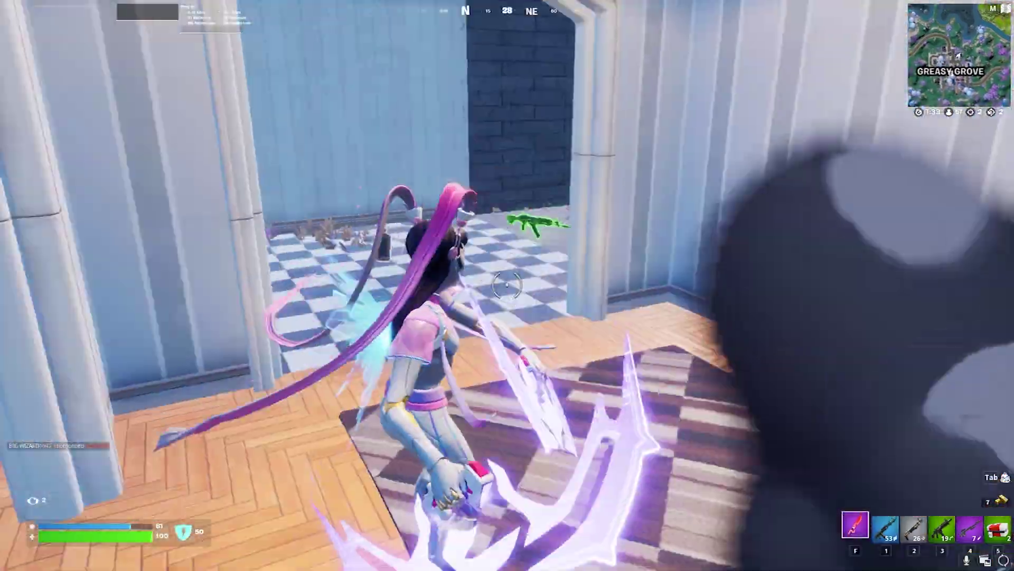
pyautogui.press('w')
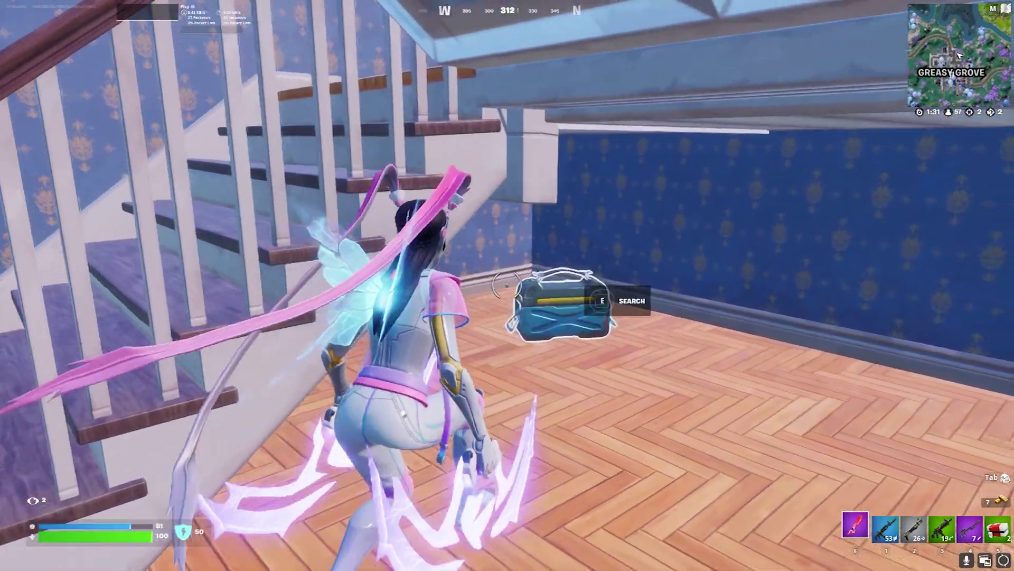
pyautogui.press('e')
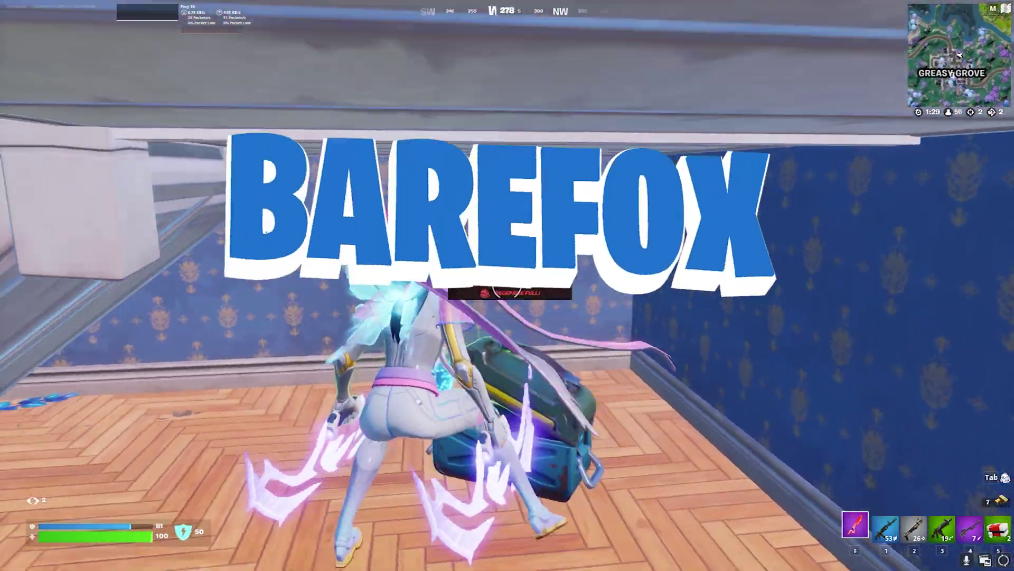